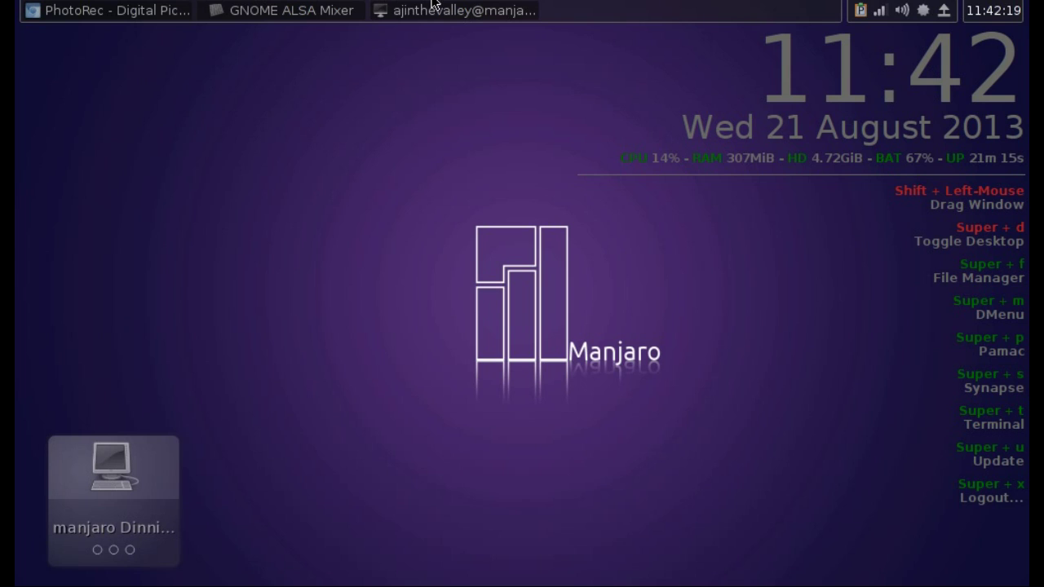
Restore Chrome and scroll the PhotoRec wiki page down to the Operating systems and File systems sections.
left_click(151, 13)
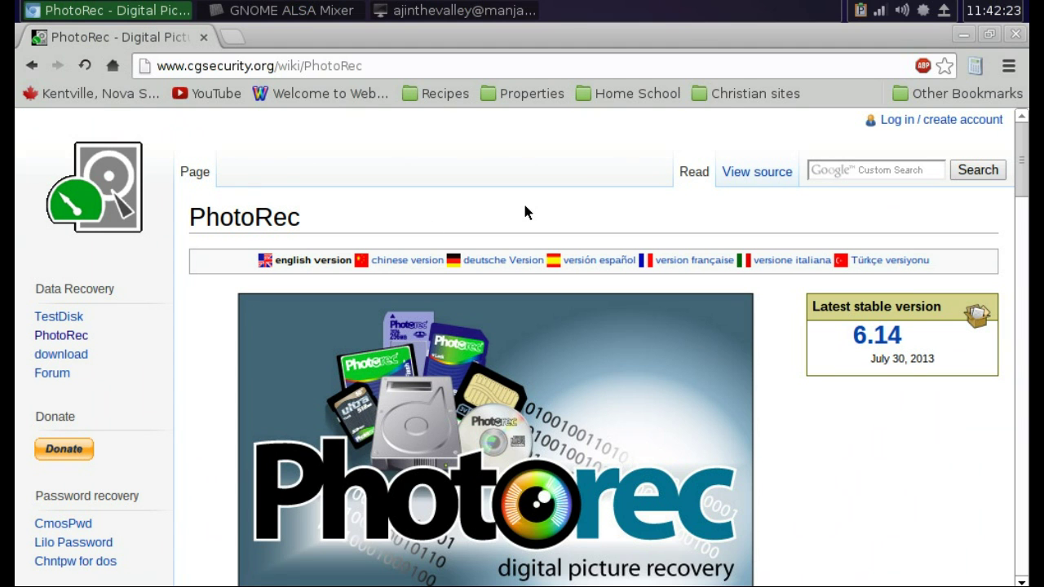
scroll(880, 448, "down", 6)
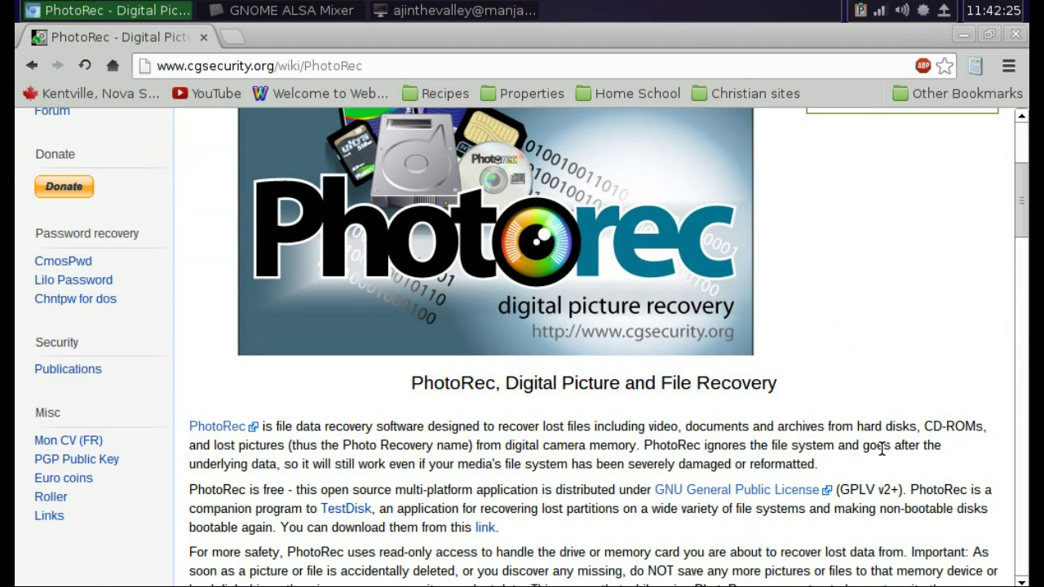
scroll(880, 448, "down", 10)
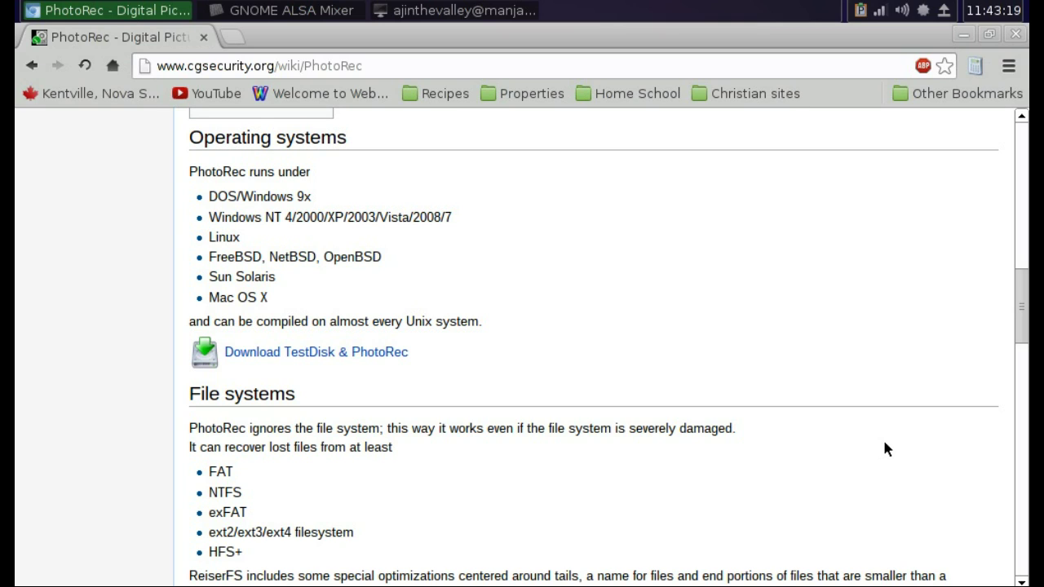
Open a new LXTerminal window with Super+T and minimize Chrome, leaving the terminal on the desktop.
left_click(963, 35)
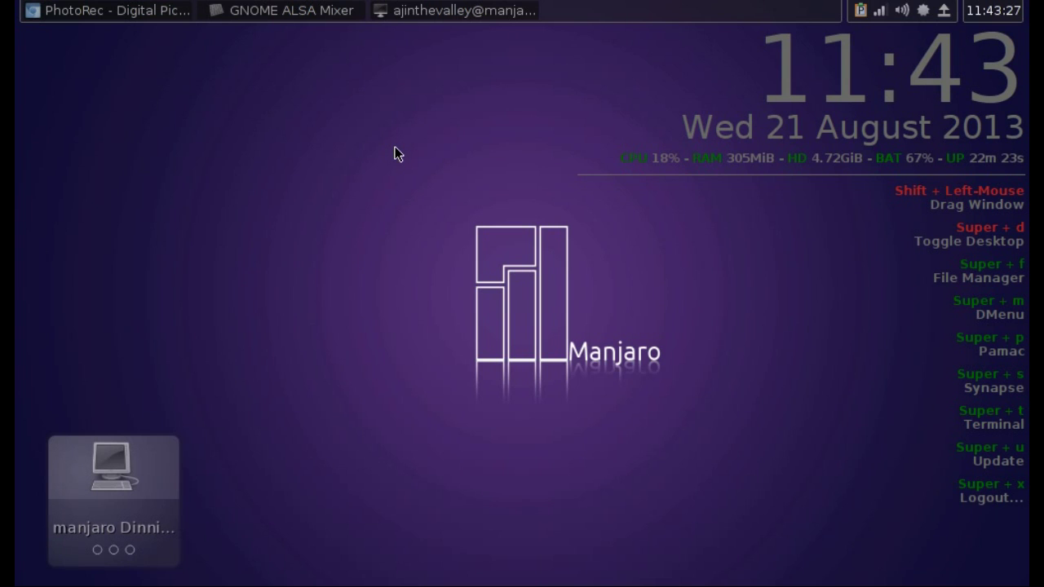
key("super+t")
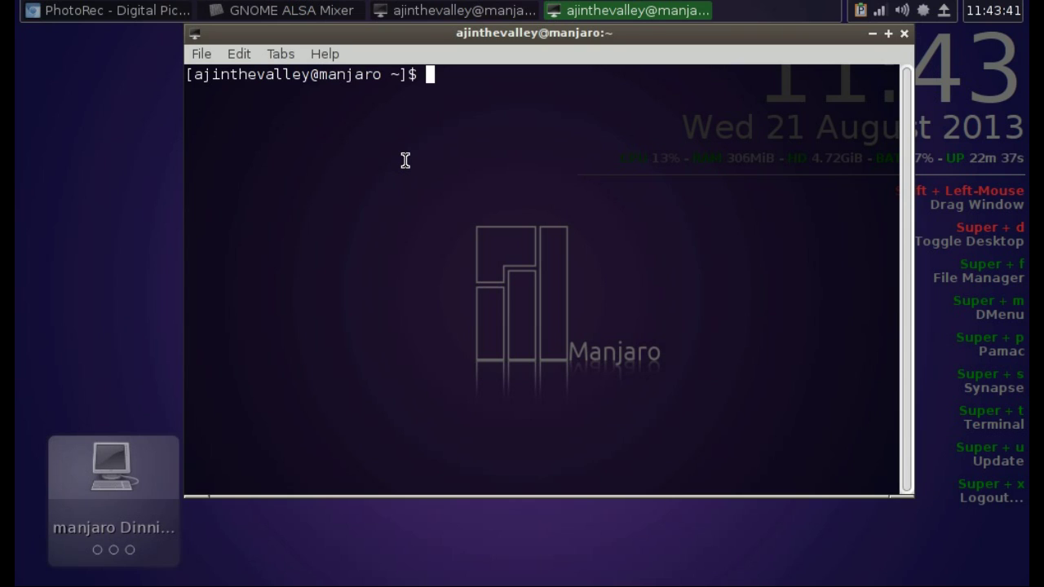
left_click(129, 11)
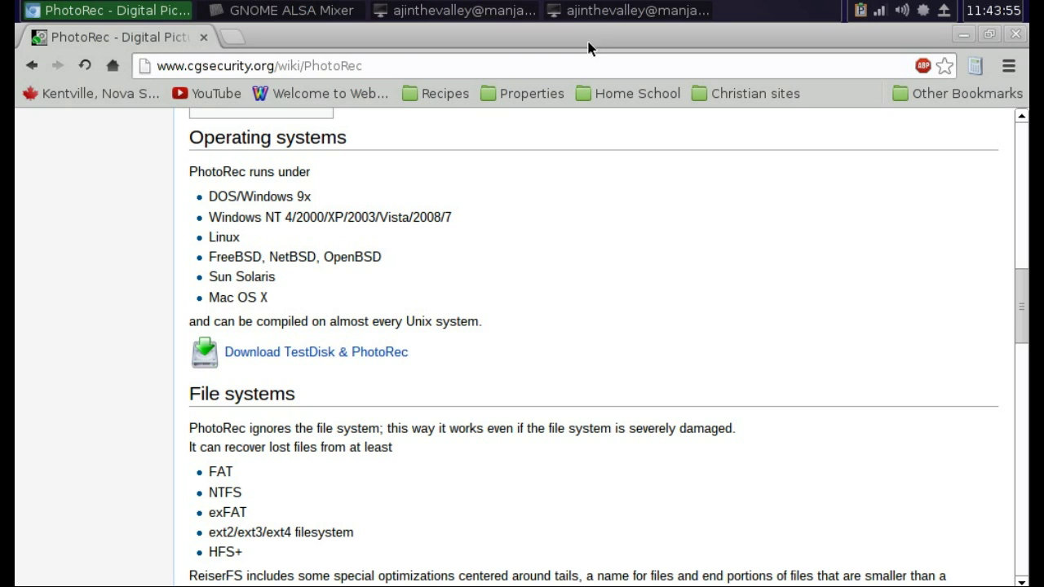
left_click(605, 15)
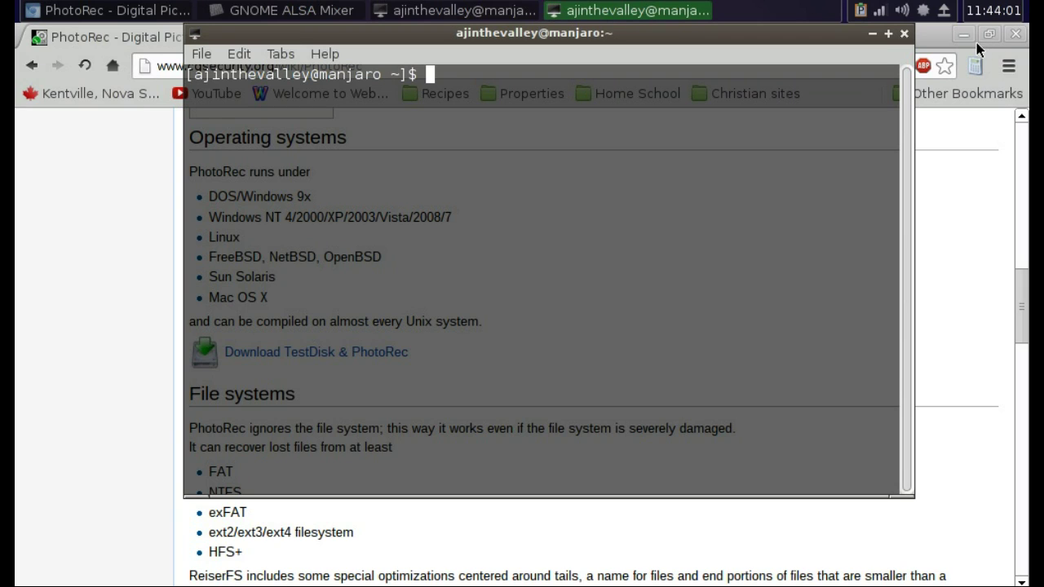
left_click(958, 33)
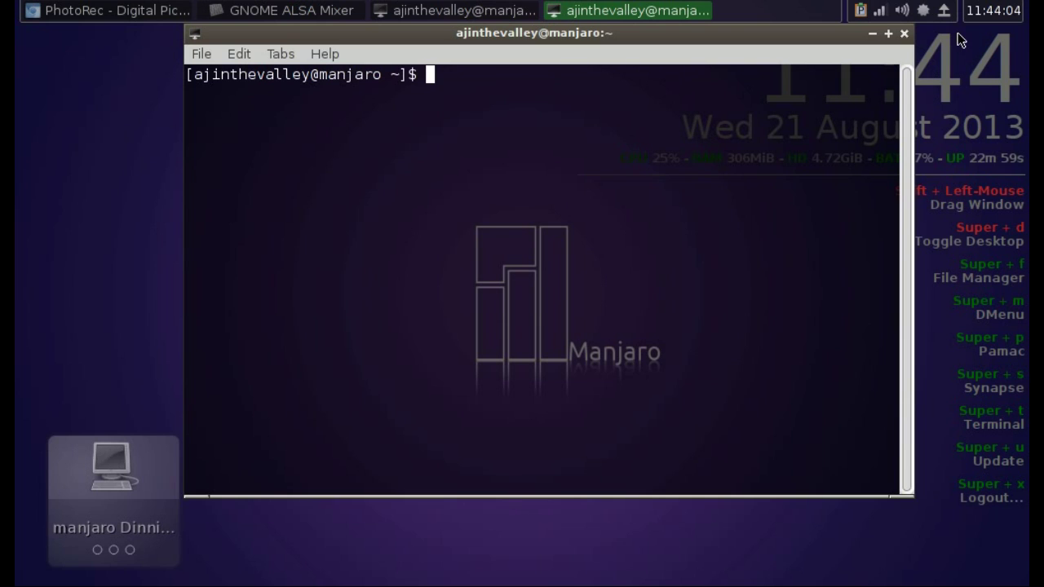
Run 'sudo photorec' and enter the account password to start PhotoRec.
type("h")
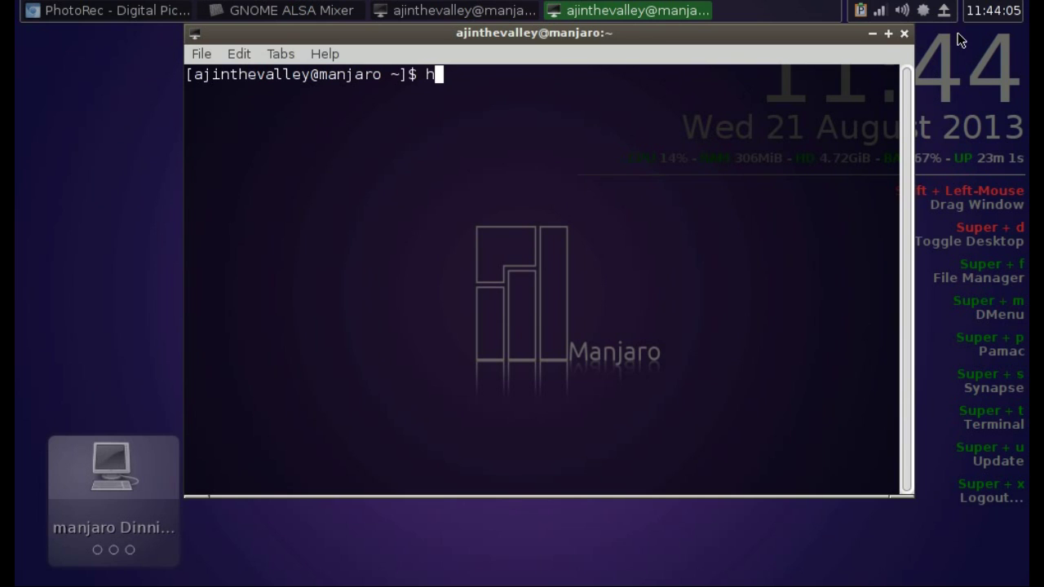
key("BackSpace")
type("ph")
key("BackSpace")
key("BackSpace")
type("sudo")
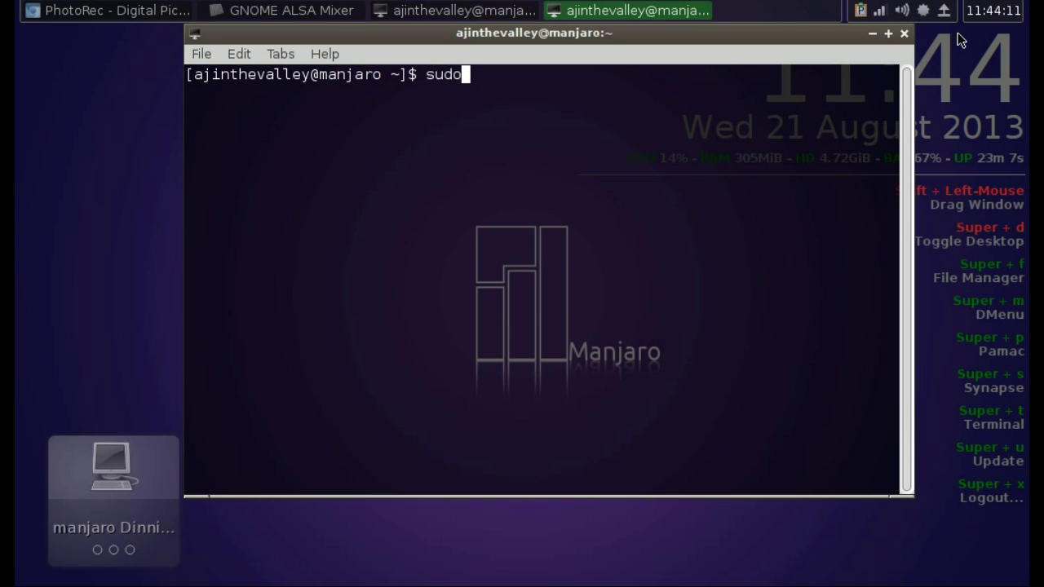
type(" ph")
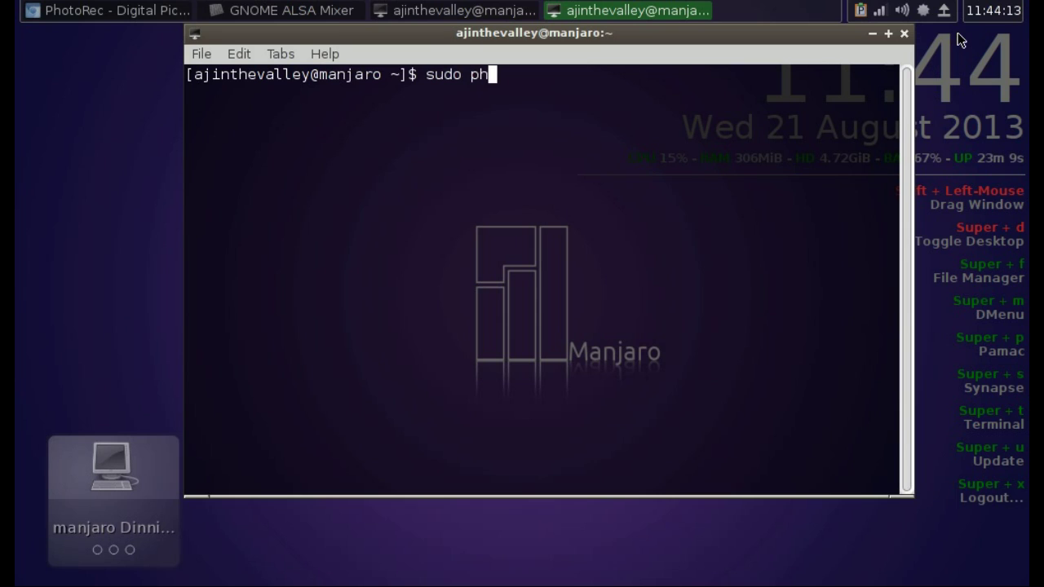
type("otorec")
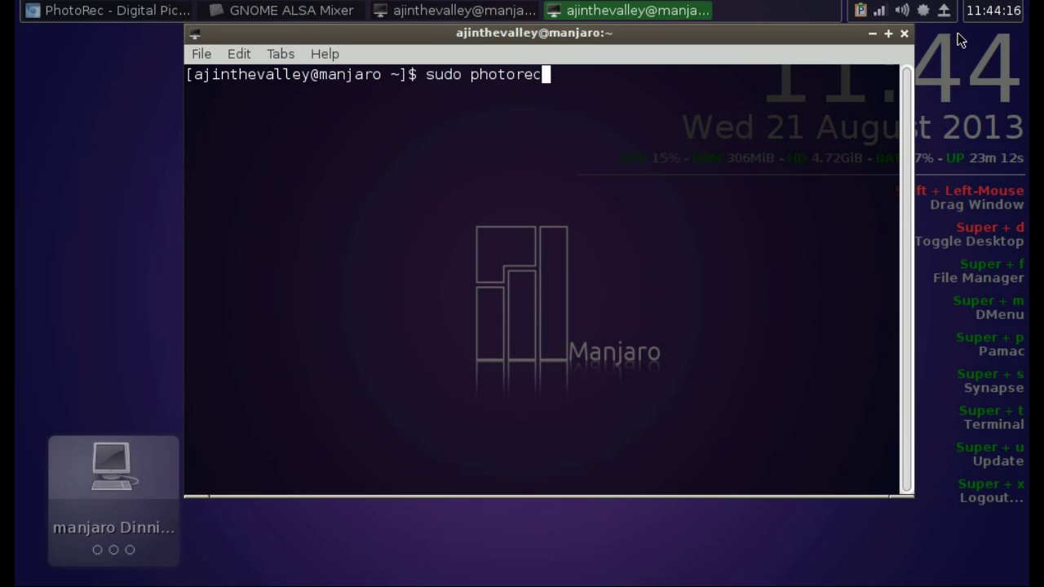
key("Return")
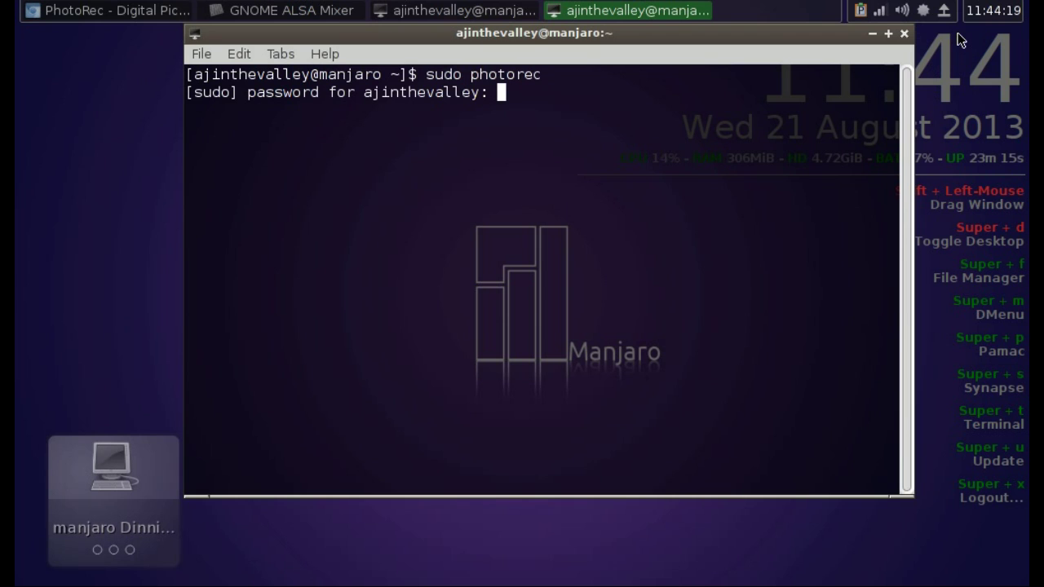
key("Return")
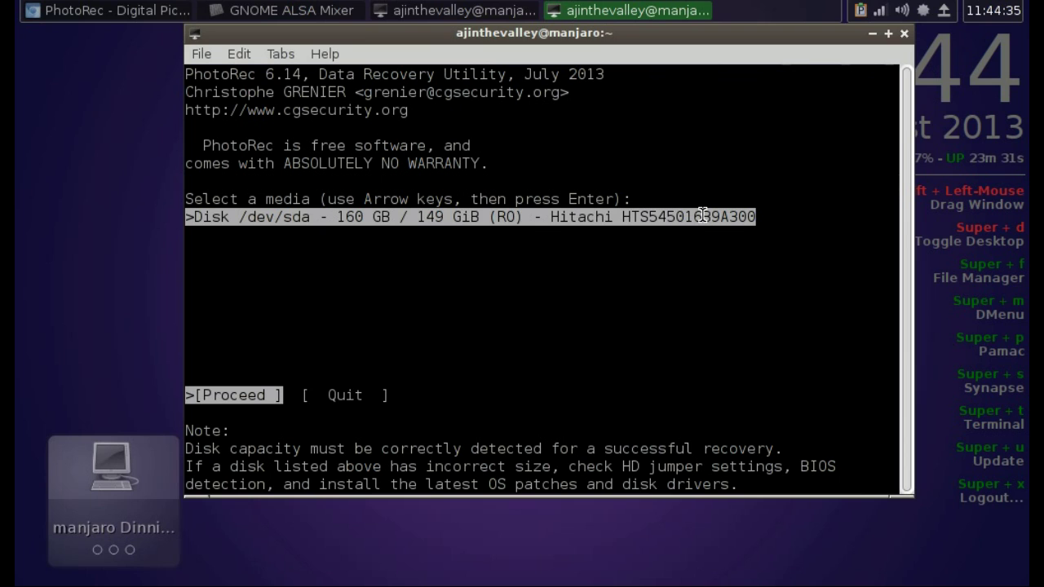
Proceed with the 160 GB /dev/sda disk and select No partition [Whole disk].
key("Return")
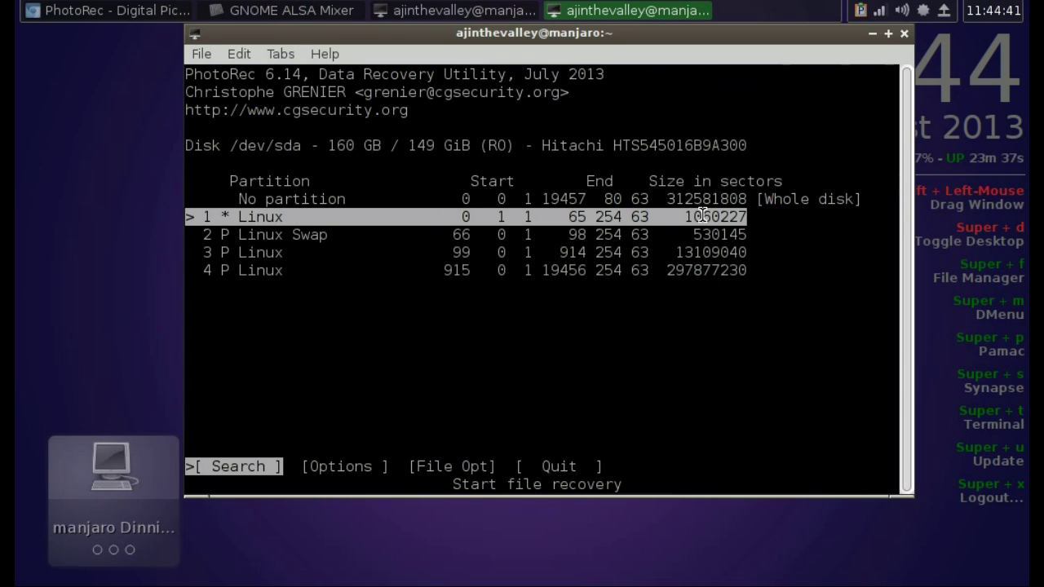
key("Up")
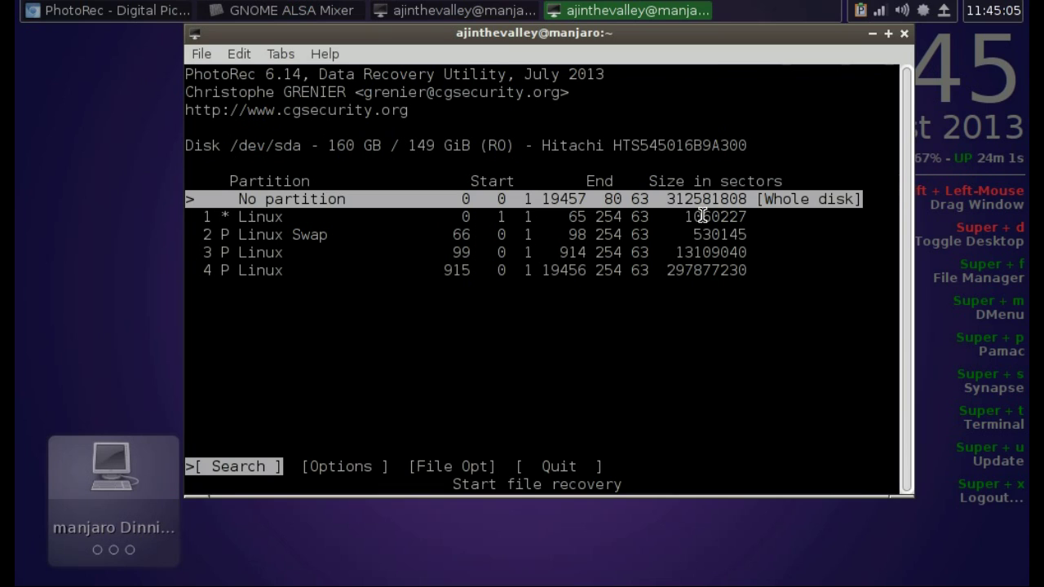
key("Right")
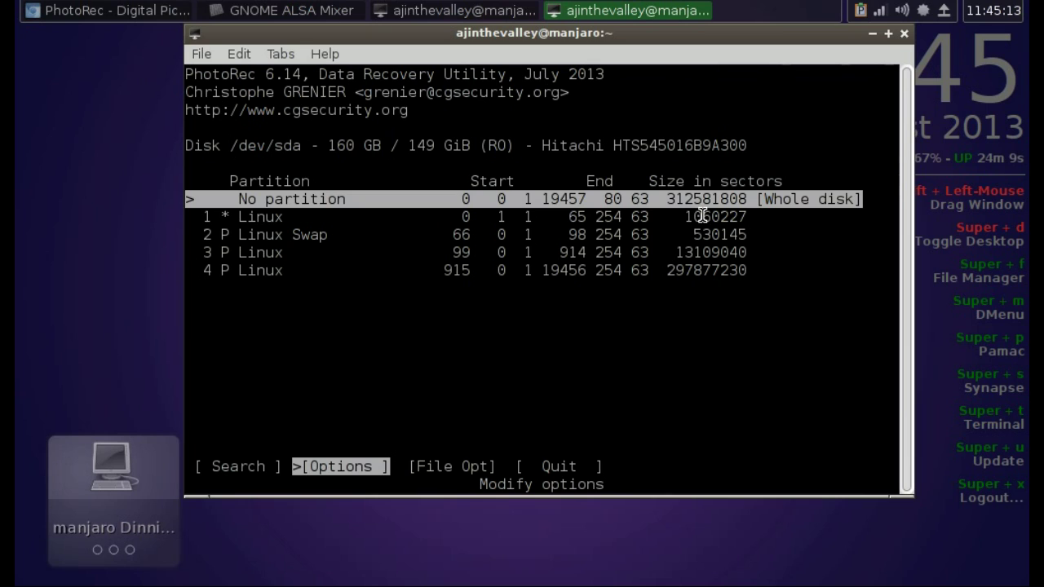
key("Return")
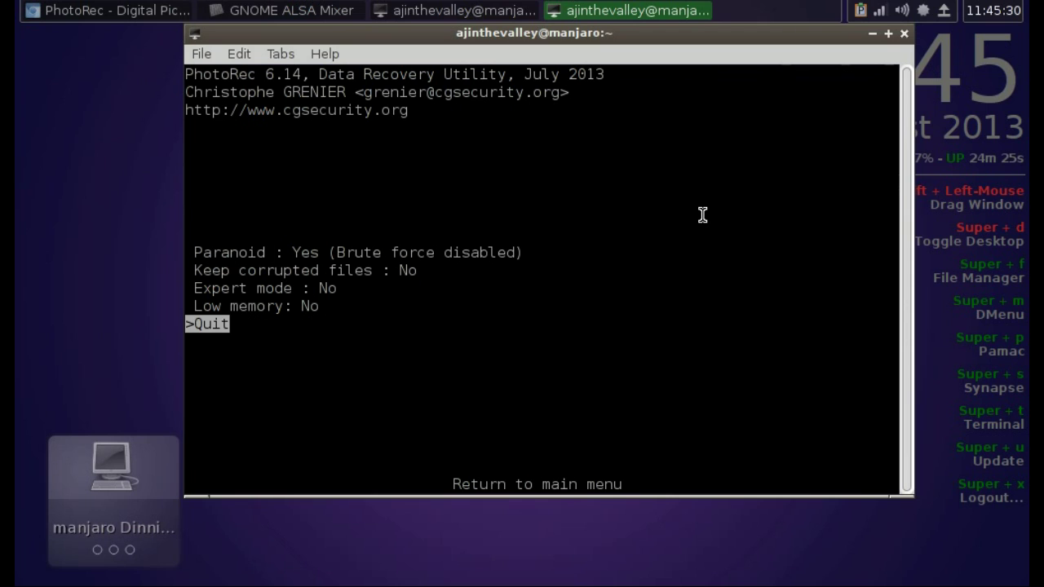
key("Return")
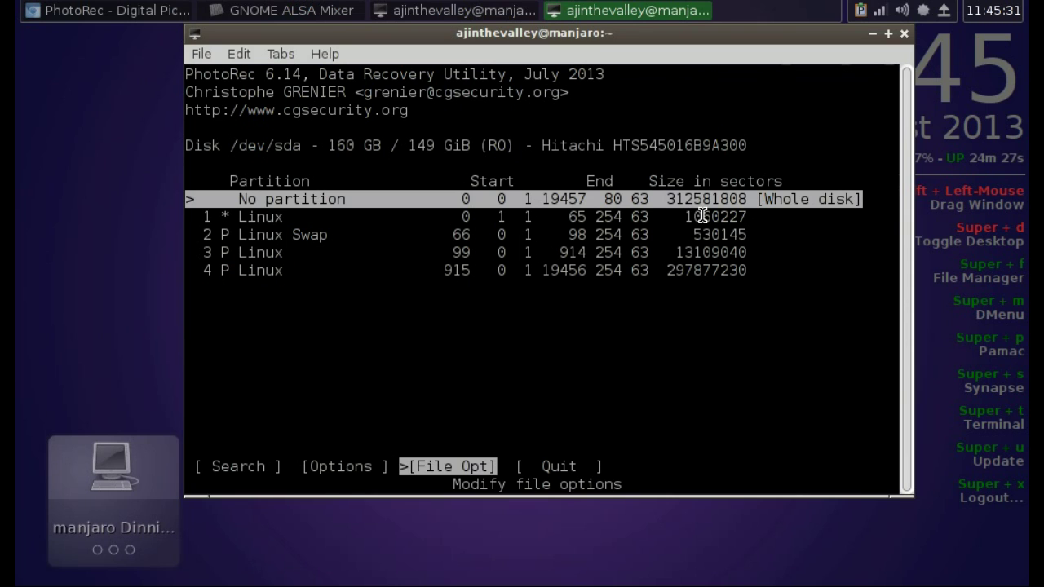
Open the file-type list, uncheck every type with s, and browse down toward jpg.
key("Right")
key("Return")
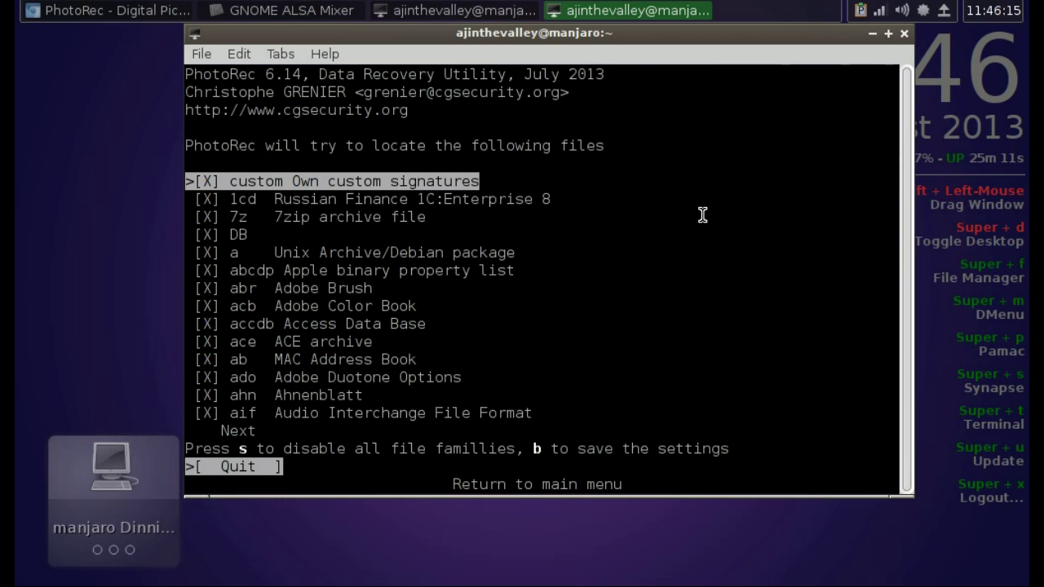
key("s")
key("Down")
key("Down")
key("Down")
key("Down")
key("Down")
key("Down")
key("Down")
key("Down")
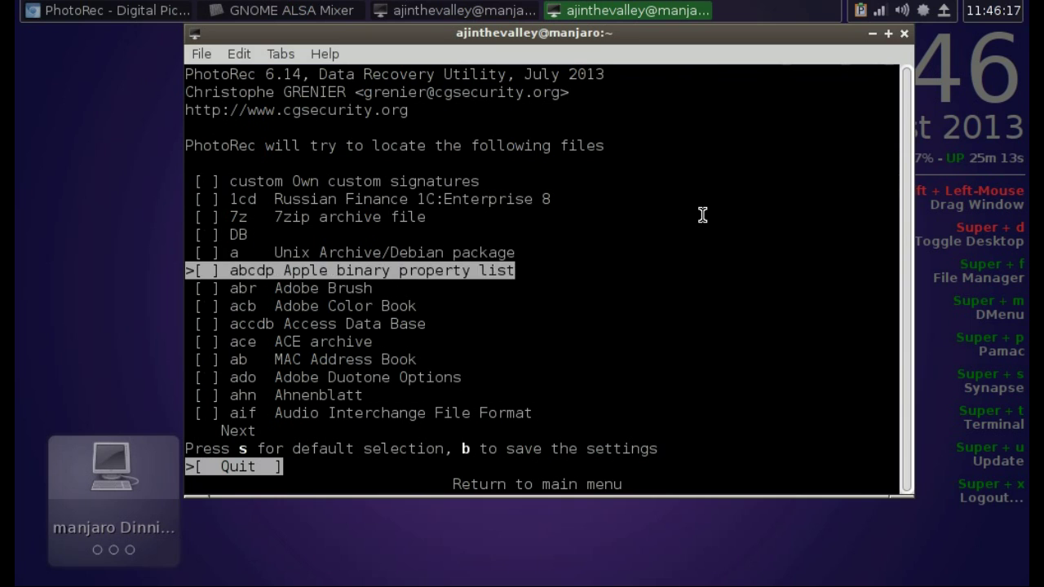
key("Down")
key("Down")
key("Down")
key("Down")
key("Down")
key("Down")
key("Down")
key("Down")
key("Down")
key("Down")
key("Down")
key("Down")
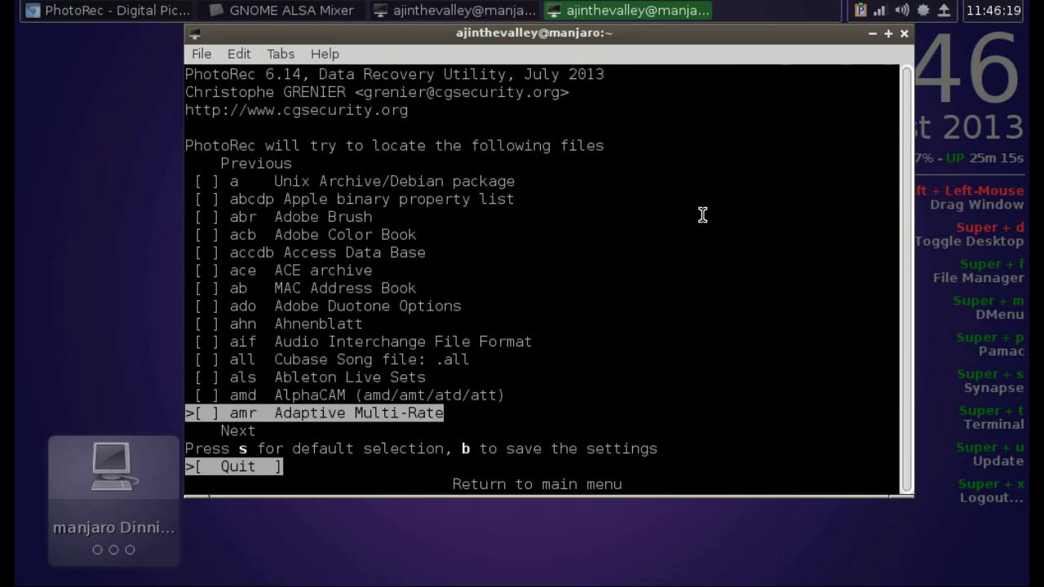
key("Down")
key("Down")
key("Down")
key("Down")
key("Down")
key("Down")
key("Down")
key("Down")
key("Down")
key("Down")
key("Down")
key("Down")
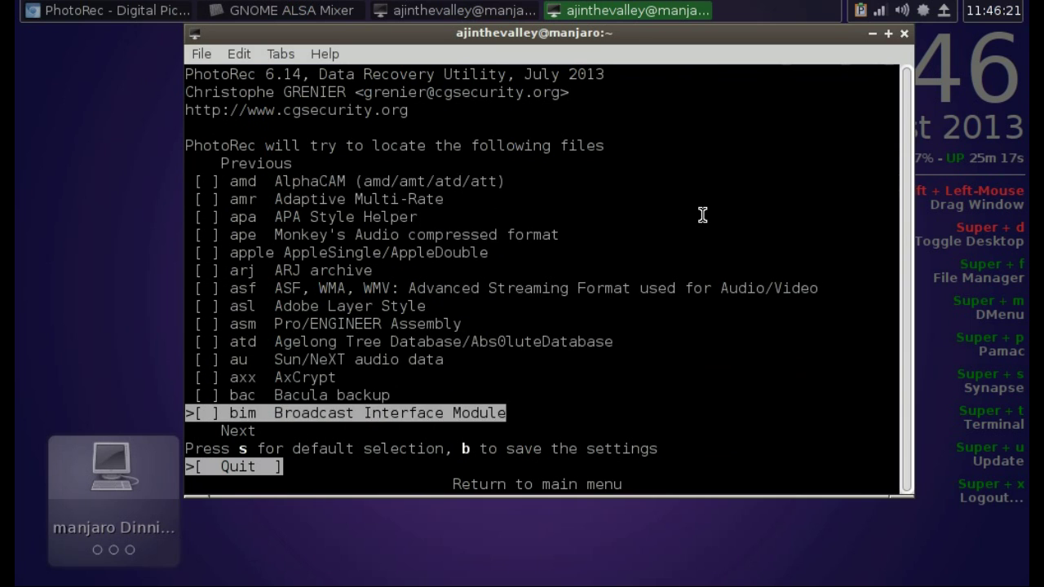
key("Down")
key("Down")
key("Down")
key("Down")
key("Down")
key("Down")
key("Down")
key("Down")
key("Down")
key("Down")
key("Down")
key("Down")
key("Down")
key("Down")
key("Down")
key("Down")
key("Down")
key("Down")
key("Down")
key("Down")
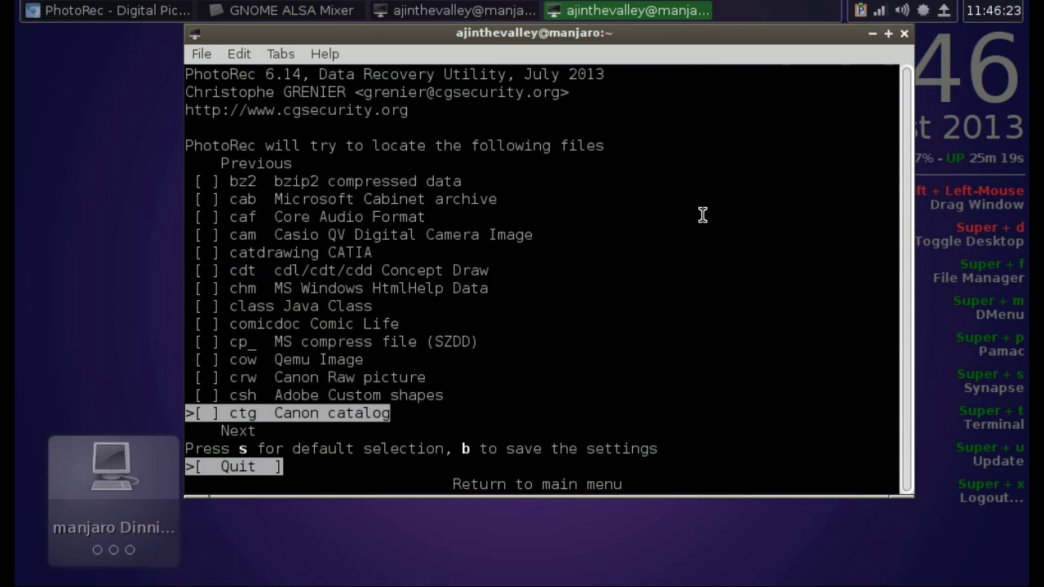
key("Down")
key("Down")
key("Down")
key("Down")
key("Down")
key("Down")
key("Down")
key("Down")
key("Down")
key("Down")
key("Down")
key("Down")
key("Down")
key("Down")
key("Down")
key("Down")
key("Down")
key("Down")
key("Down")
key("Down")
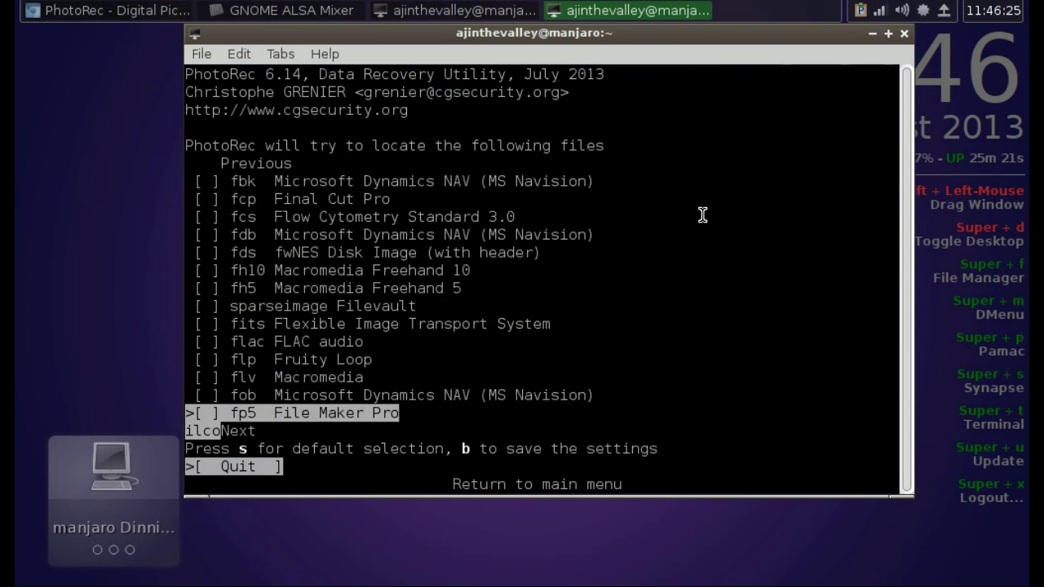
key("Down")
key("Down")
key("Down")
key("Down")
key("Down")
key("Down")
key("Down")
key("Down")
key("Down")
key("Down")
key("Down")
key("Down")
key("Down")
key("Down")
key("Down")
key("Down")
key("Down")
key("Down")
key("Down")
key("Down")
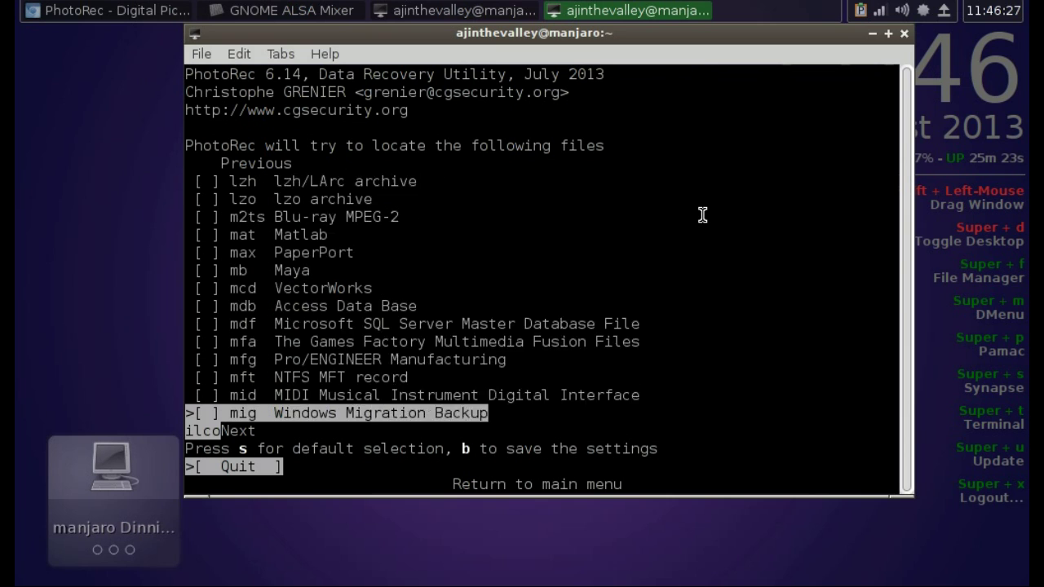
key("Down")
key("Down")
key("Down")
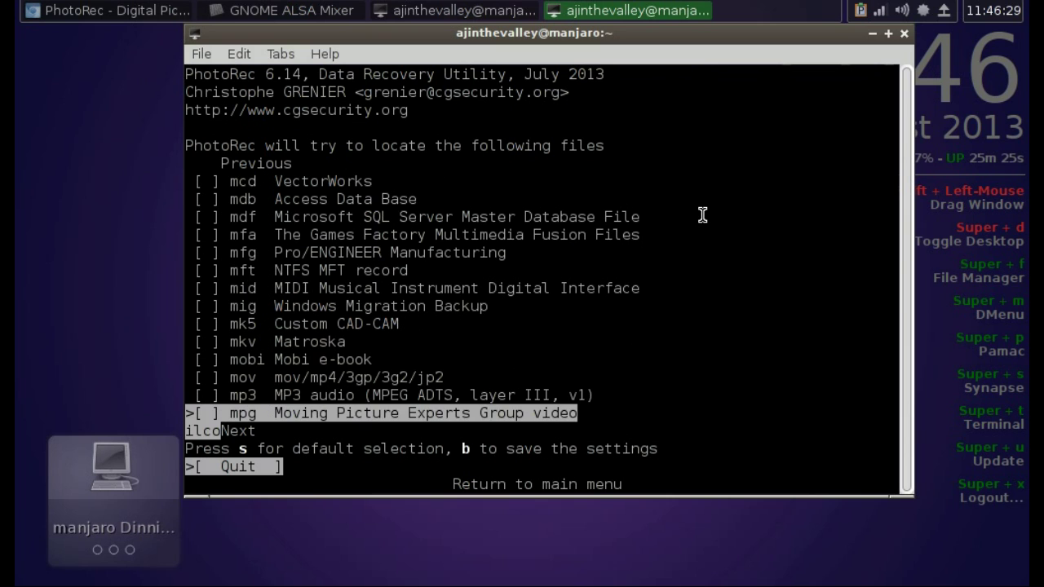
key("Down")
key("Down")
key("Down")
key("Down")
key("Down")
key("Down")
key("Down")
key("Down")
key("Down")
key("Down")
key("Down")
key("Down")
key("Down")
key("Down")
key("Down")
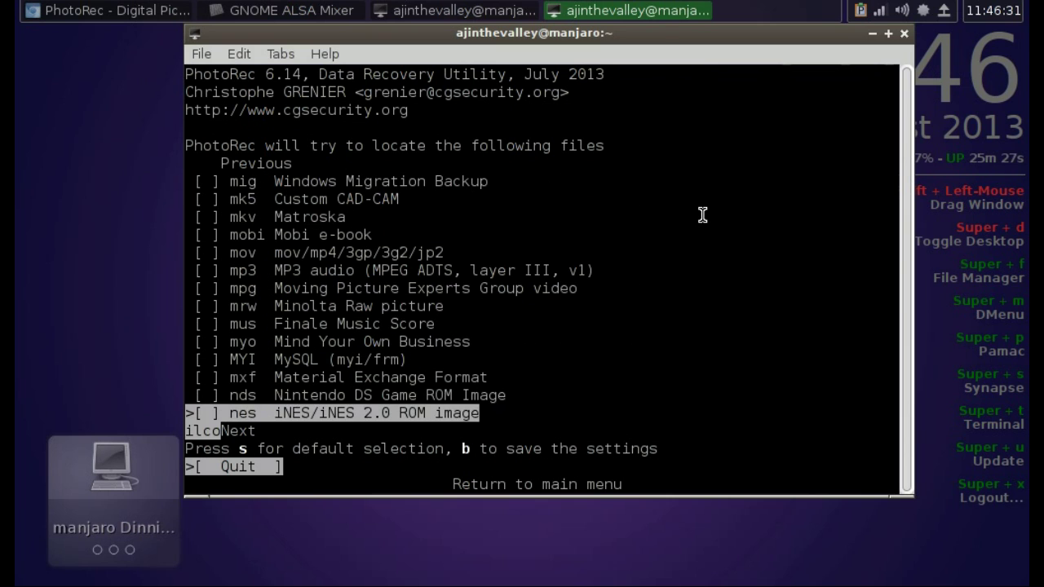
key("Down")
key("Down")
key("Down")
key("Down")
key("Down")
key("Down")
key("Down")
key("Down")
key("Down")
key("Down")
key("Down")
key("Down")
key("Down")
key("Down")
key("Down")
key("Down")
key("Down")
key("Down")
key("Down")
key("Down")
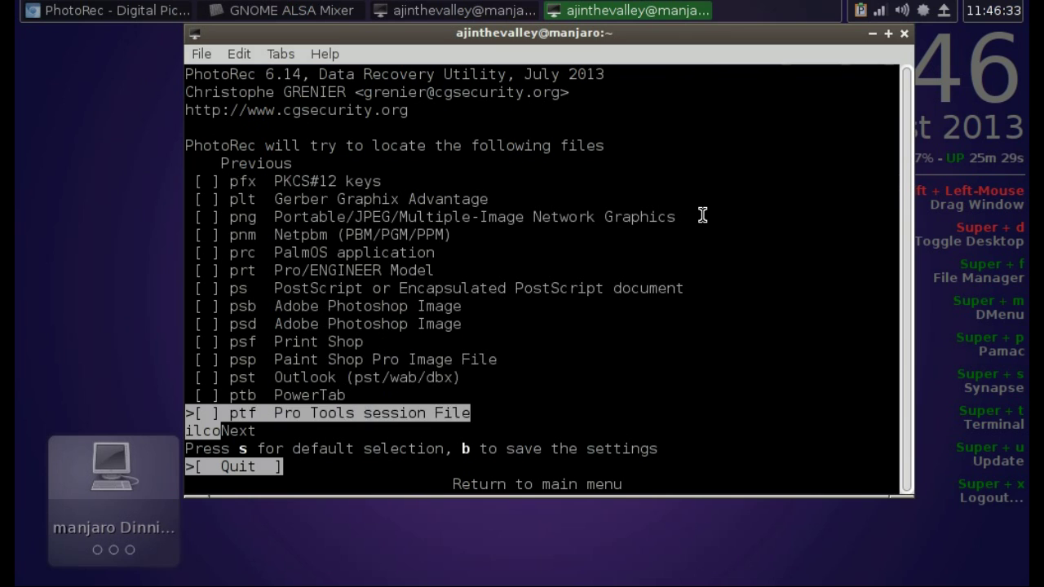
key("Down")
key("Down")
key("Down")
key("Down")
key("Down")
key("Down")
key("Down")
key("Down")
key("Down")
key("Down")
key("Down")
key("Down")
key("Down")
key("Down")
key("Down")
key("Down")
key("Down")
key("Down")
key("Down")
key("Down")
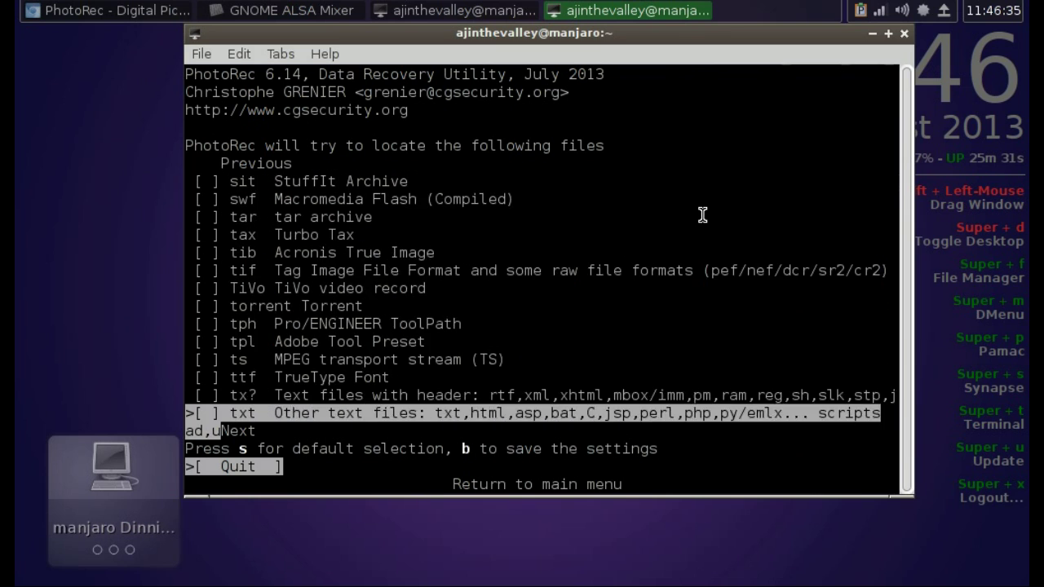
key("Down")
key("Down")
key("Down")
key("Down")
key("Down")
key("Down")
key("Down")
key("Down")
key("Down")
key("Down")
key("Down")
key("Down")
key("Down")
Browse back up around the ico and jpg entries, toggle all types, and return to the partition menu.
key("Up")
key("Up")
key("Up")
key("Up")
key("Up")
key("Up")
key("Up")
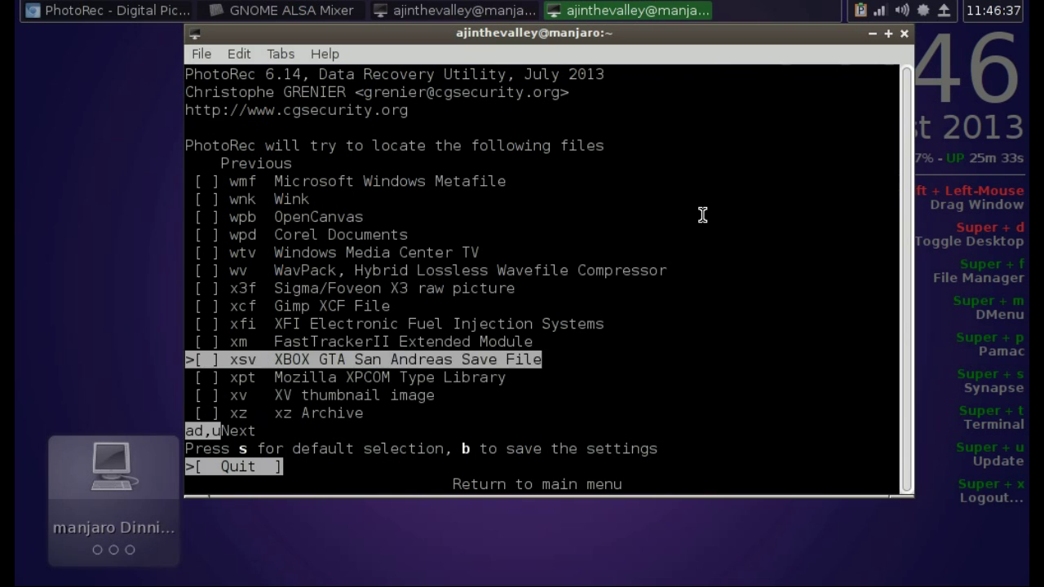
key("Up")
key("Up")
key("Up")
key("Up")
key("Up")
key("Up")
key("Up")
key("Up")
key("Up")
key("Up")
key("Up")
key("Up")
key("Up")
key("Up")
key("Up")
key("Up")
key("Up")
key("Up")
key("Up")
key("Up")
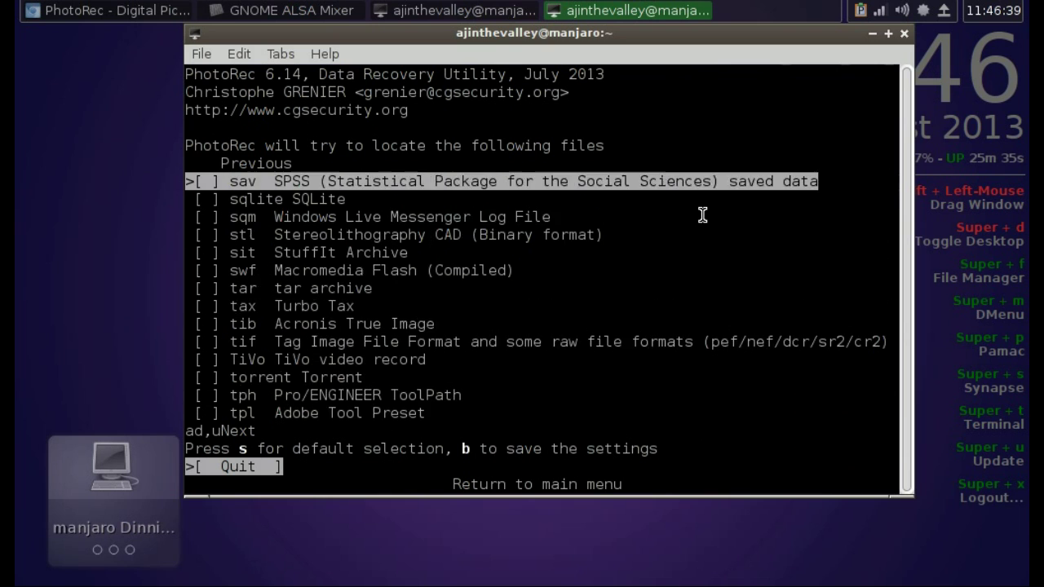
key("Up")
key("Up")
key("Up")
key("Up")
key("Up")
key("Up")
key("Up")
key("Up")
key("Up")
key("Up")
key("Up")
key("Up")
key("Up")
key("Up")
key("Up")
key("Up")
key("Up")
key("Up")
key("Up")
key("Up")
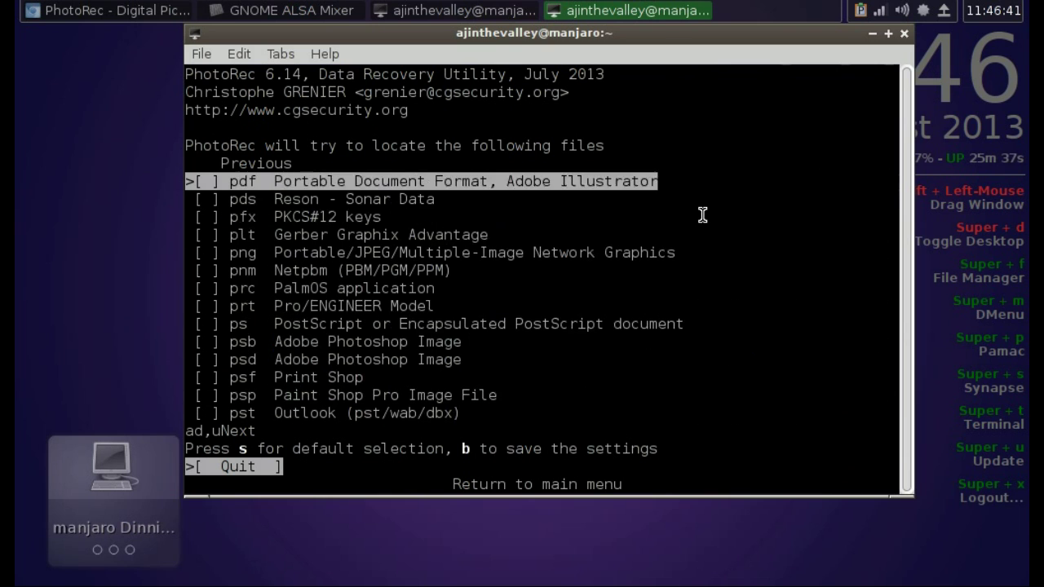
key("Up")
key("Up")
key("Up")
key("Up")
key("Up")
key("Up")
key("Up")
key("Up")
key("Up")
key("Up")
key("Up")
key("Up")
key("Up")
key("Up")
key("Up")
key("Up")
key("Up")
key("Up")
key("Up")
key("Up")
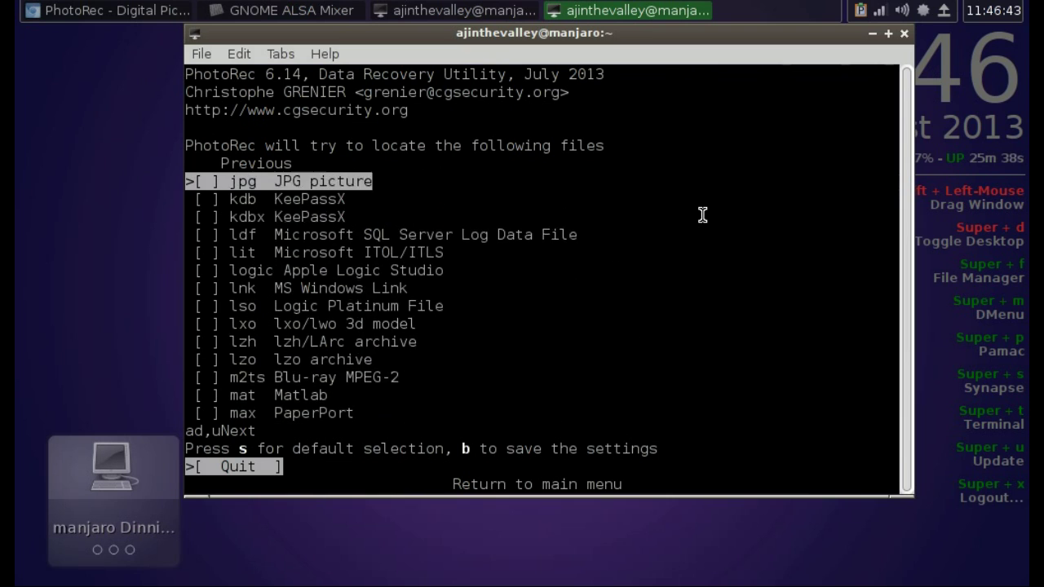
key("Up")
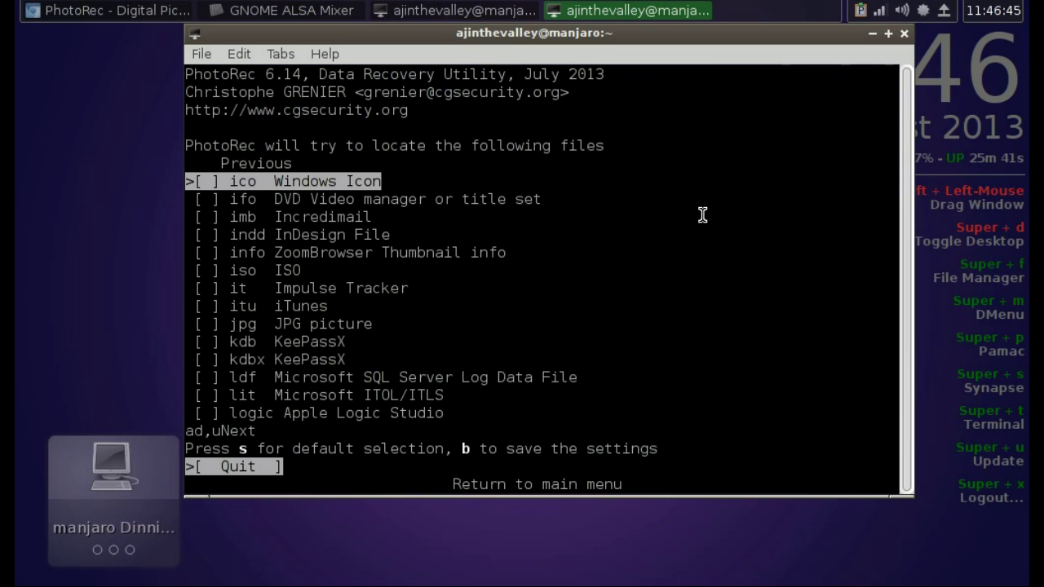
key("Down")
key("Down")
key("Down")
key("Down")
key("Down")
key("Down")
key("Down")
key("Down")
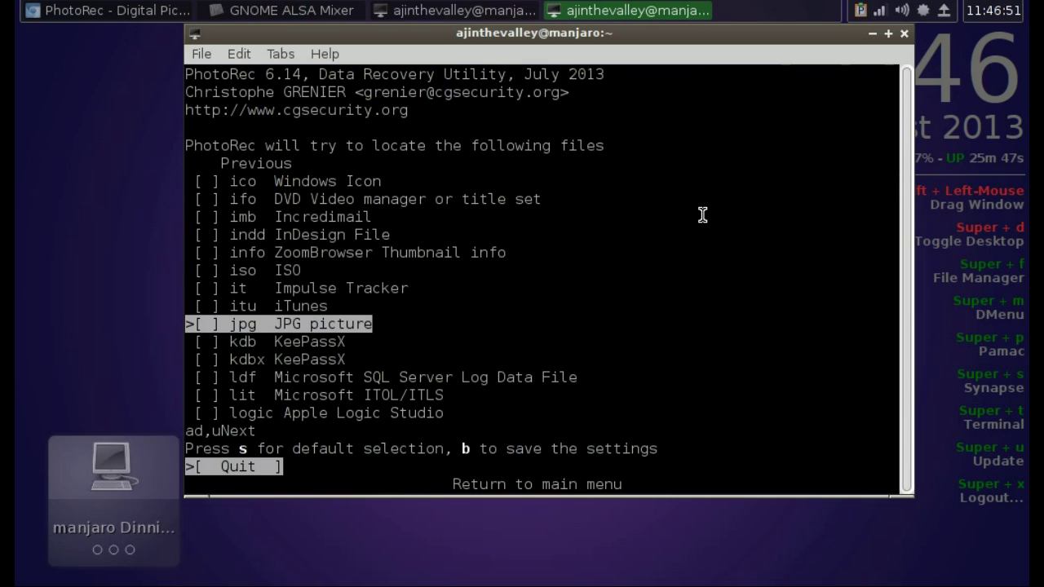
key("s")
key("s")
key("Return")
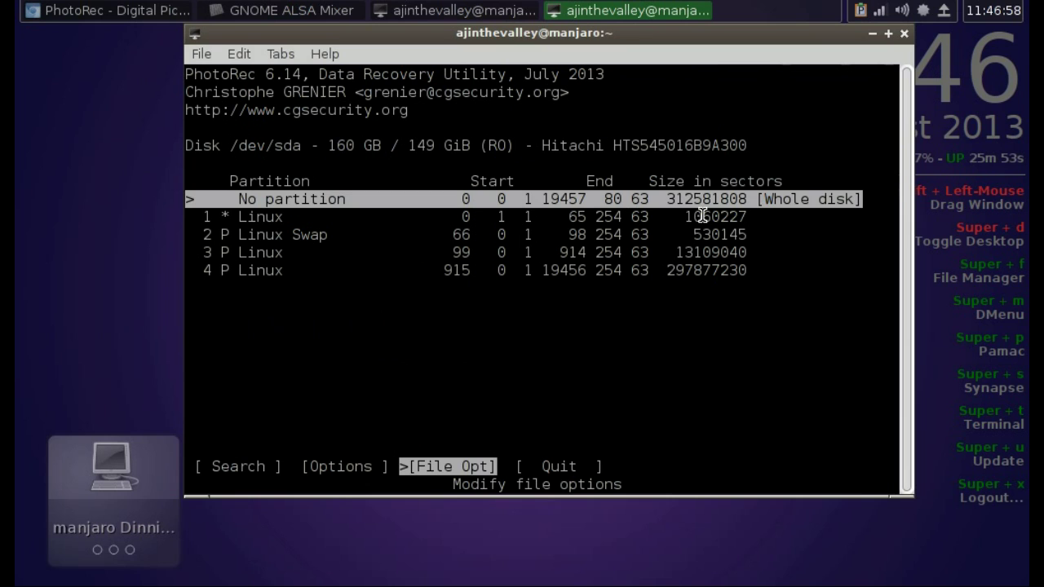
Reopen the file options, move to the JPG picture entry, and save the settings with b.
key("Return")
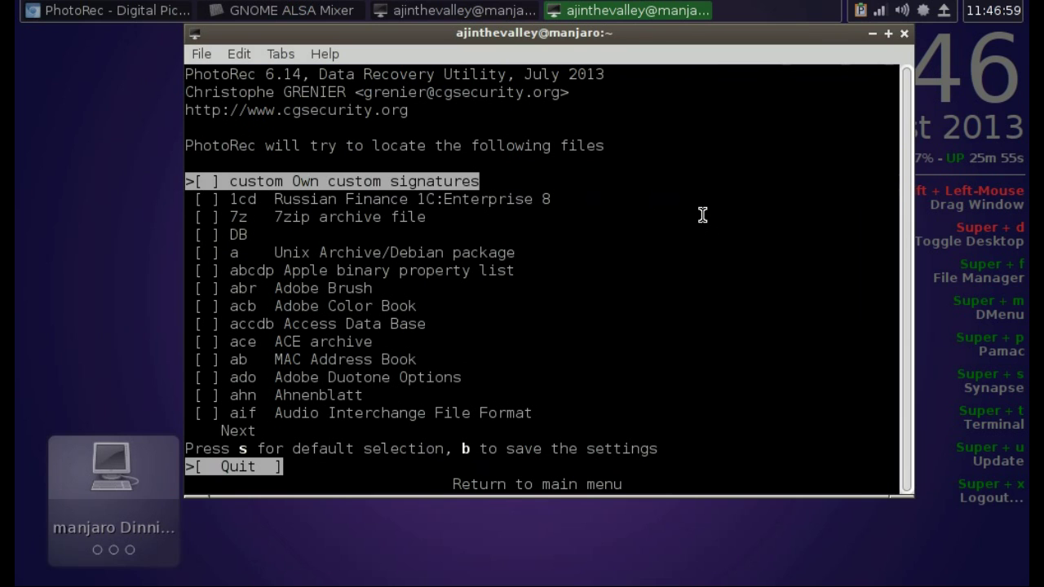
key("Down")
key("Down")
key("Down")
key("Down")
key("Down")
key("Down")
key("Down")
key("Down")
key("Down")
key("Down")
key("Down")
key("Down")
key("Down")
key("Down")
key("Down")
key("Down")
key("Down")
key("Down")
key("Down")
key("Down")
key("Down")
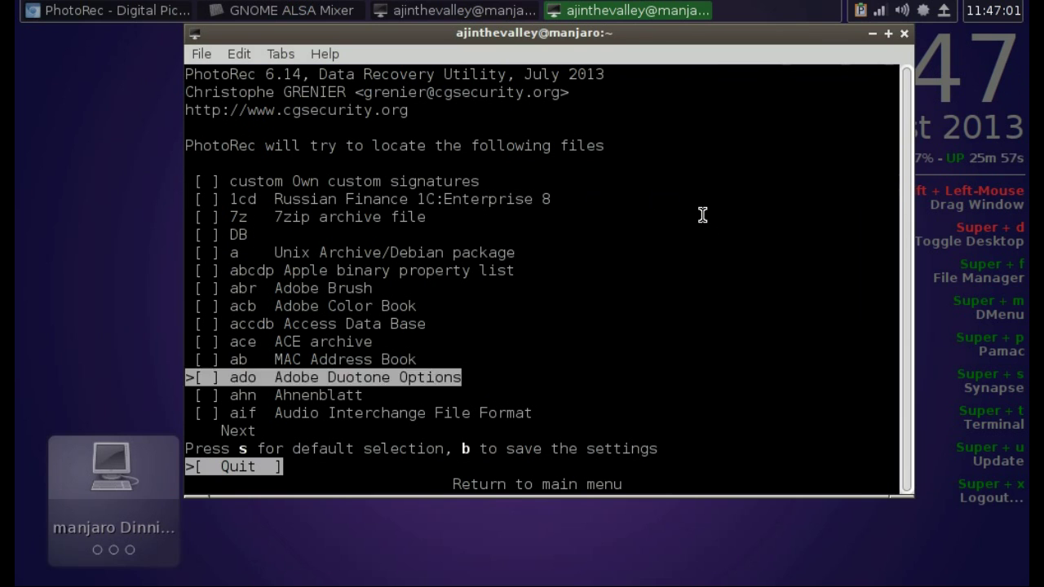
key("Down")
key("Down")
key("Down")
key("Down")
key("Down")
key("Down")
key("Down")
key("Down")
key("Down")
key("Down")
key("Down")
key("Down")
key("Down")
key("Down")
key("Down")
key("Down")
key("Down")
key("Down")
key("Down")
key("Down")
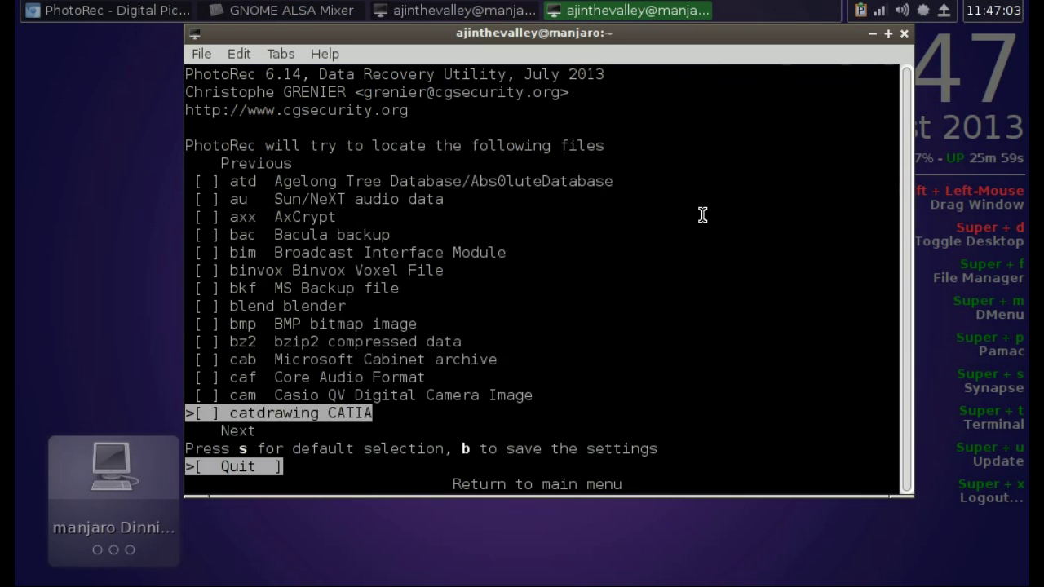
key("Down")
key("Down")
key("Down")
key("Down")
key("Down")
key("Down")
key("Down")
key("Down")
key("Down")
key("Down")
key("Down")
key("Down")
key("Down")
key("Down")
key("Down")
key("Down")
key("Down")
key("Down")
key("Down")
key("Down")
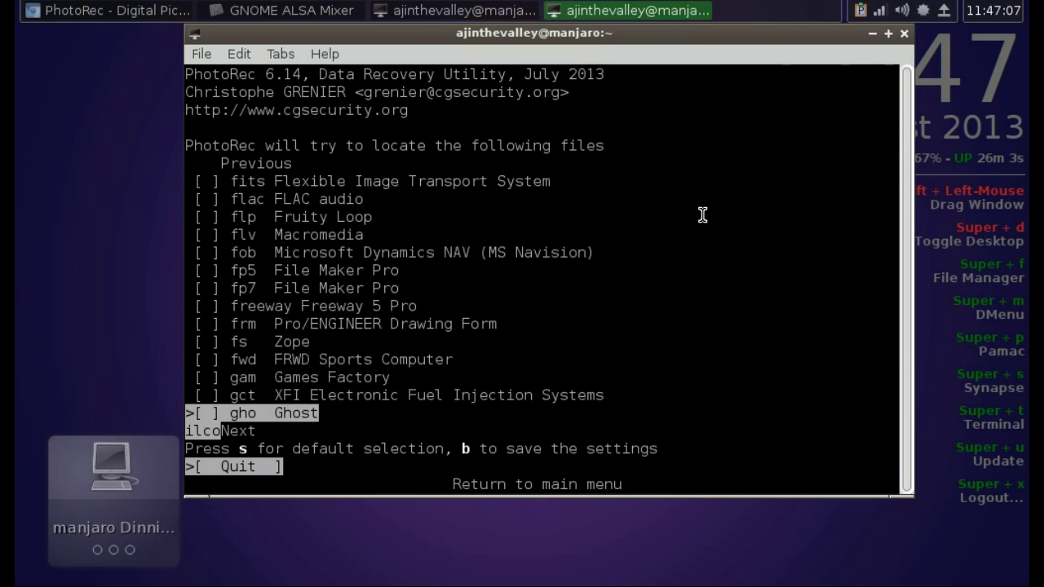
key("Down")
key("Down")
key("Down")
key("Down")
key("Down")
key("Down")
key("Down")
key("Down")
key("Down")
key("Down")
key("Down")
key("Down")
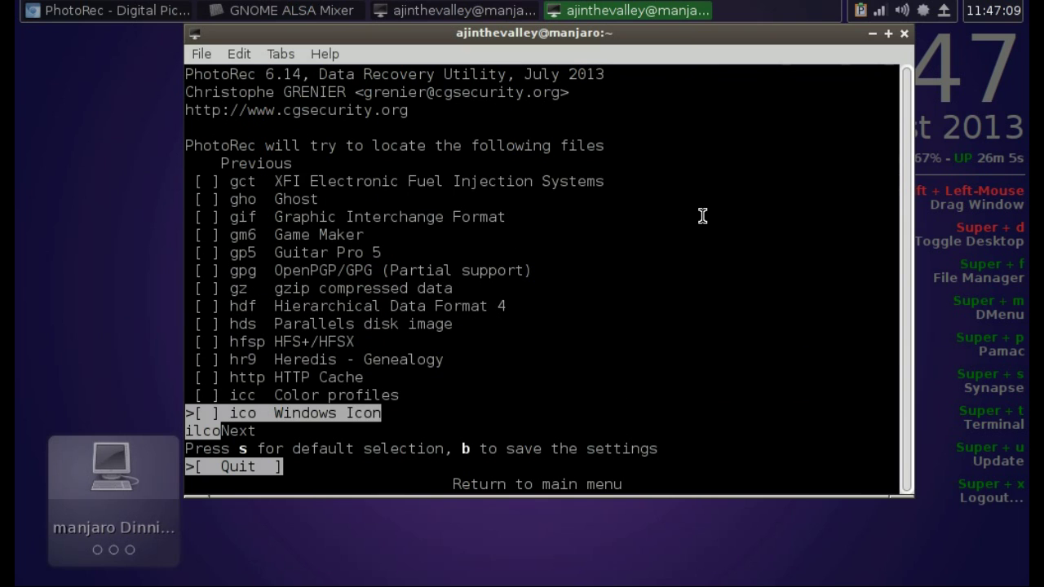
key("Down")
key("Down")
key("Down")
key("Down")
key("Down")
key("Down")
key("Down")
key("Down")
key("Down")
key("Down")
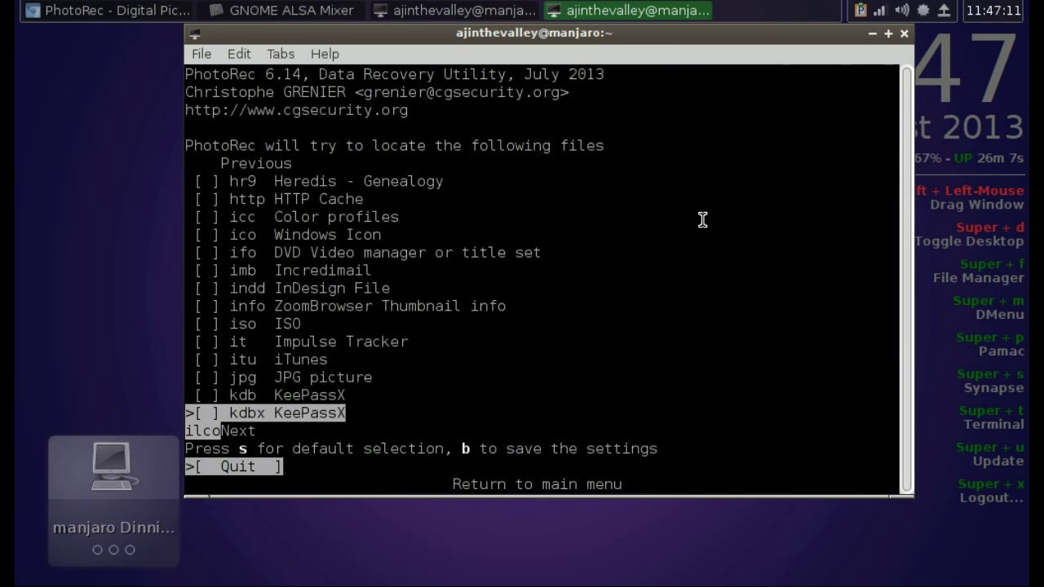
key("Down")
key("Up")
key("Up")
key("Up")
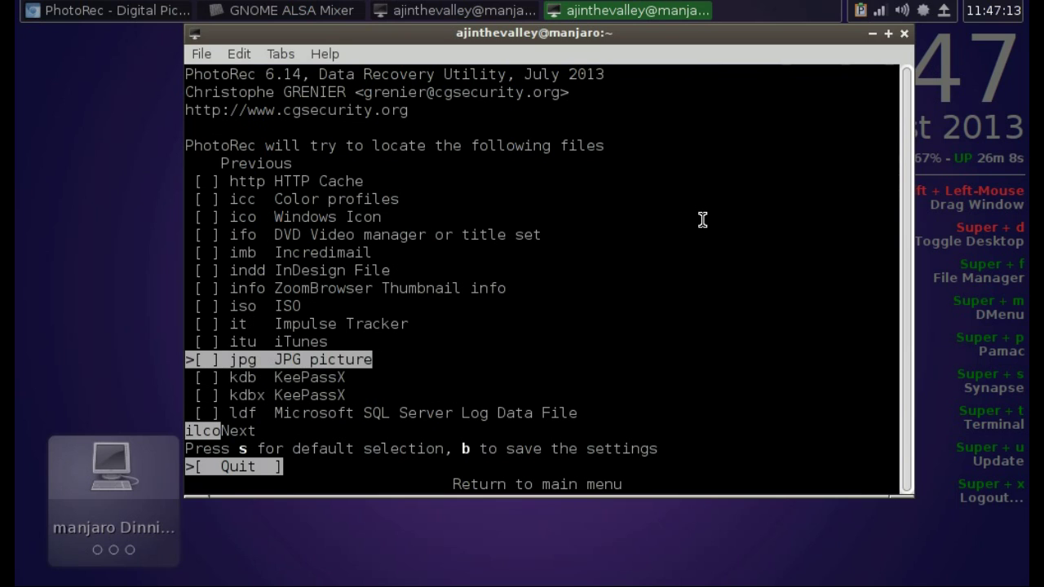
key("b")
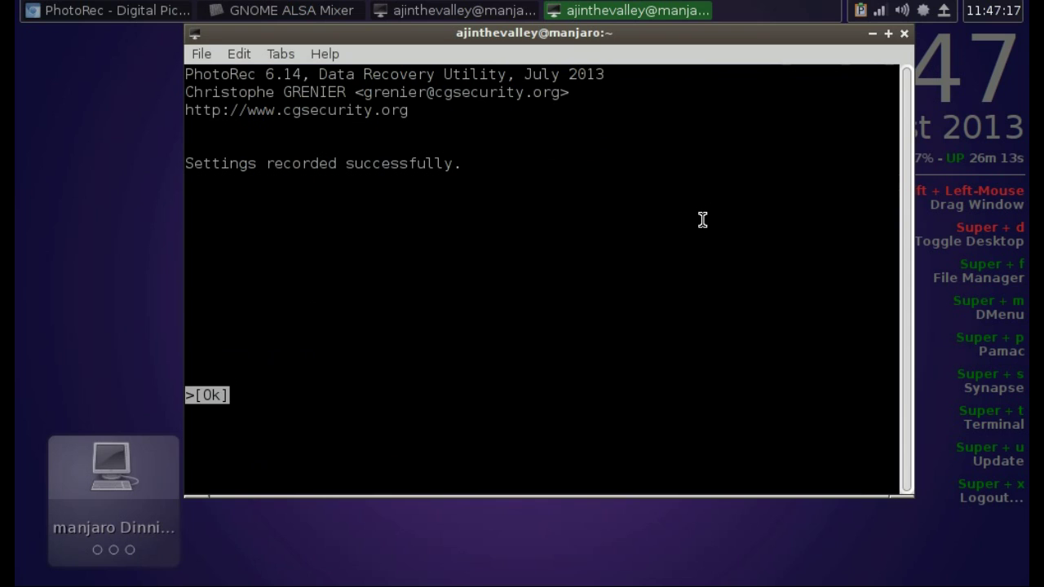
Check JPG picture as the only file type, save it with b, and return to the partition menu.
key("Return")
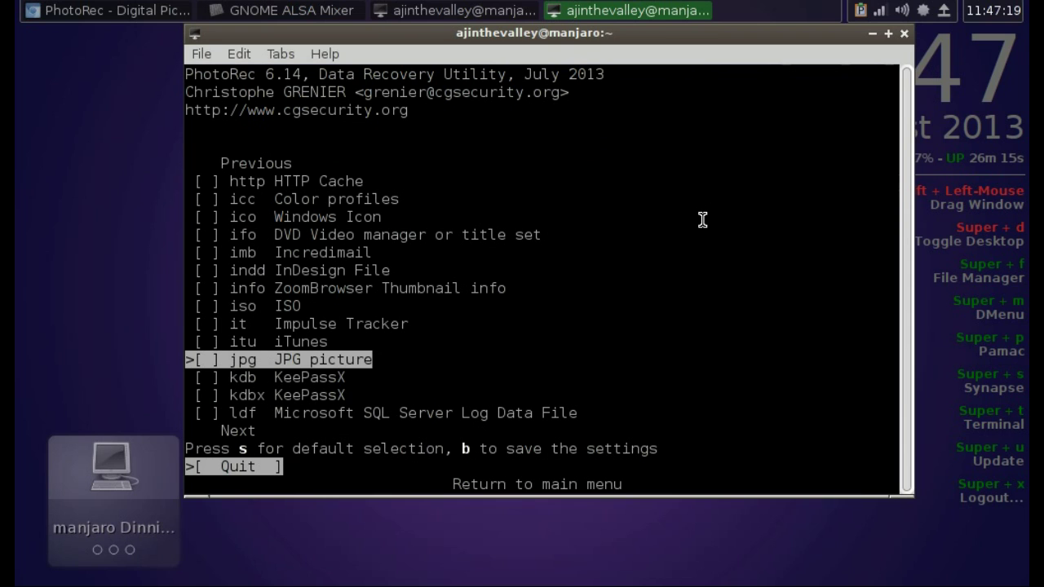
key("space")
key("space")
key("space")
key("b")
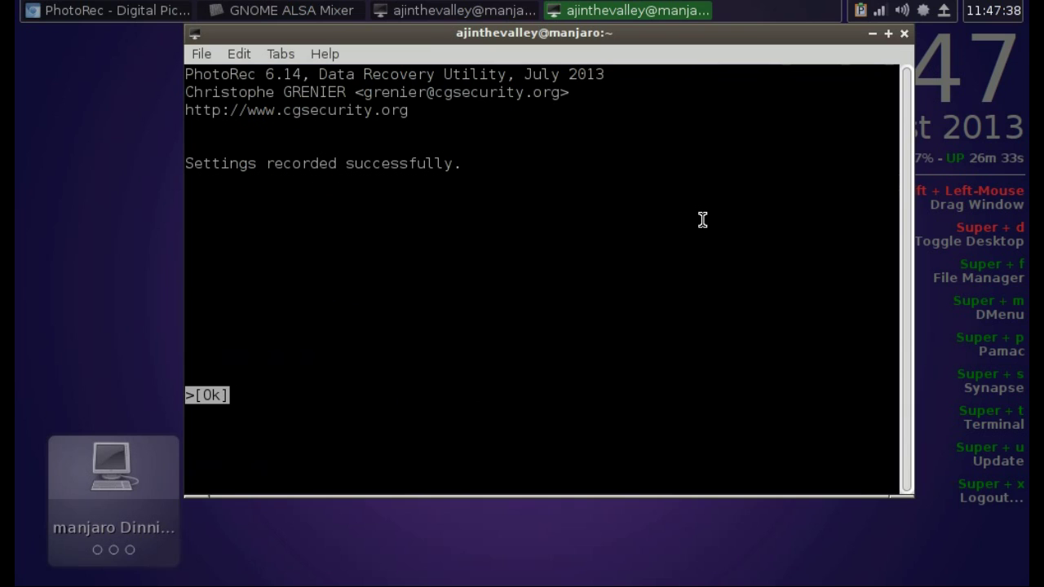
key("Return")
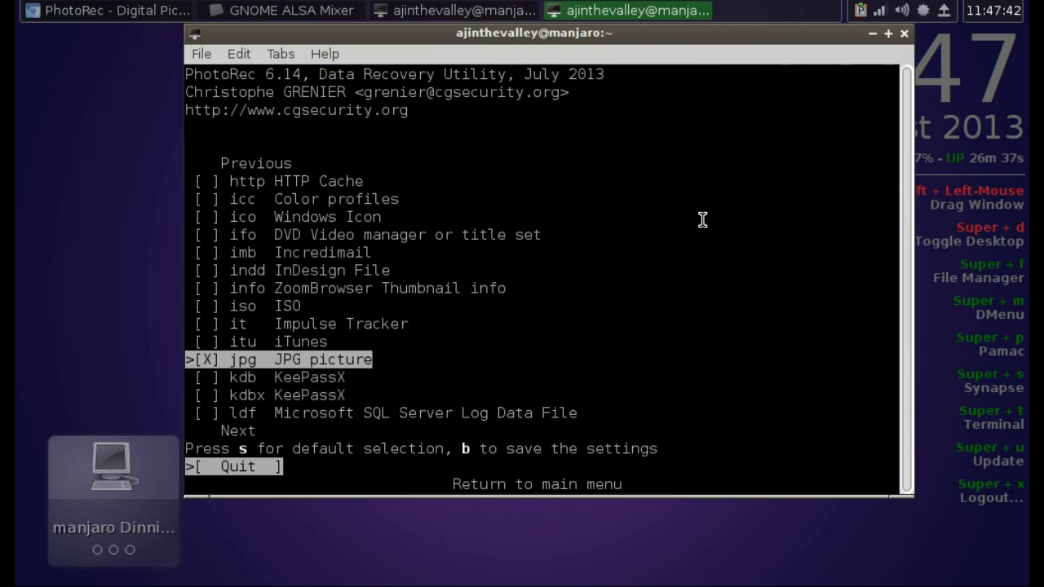
key("Return")
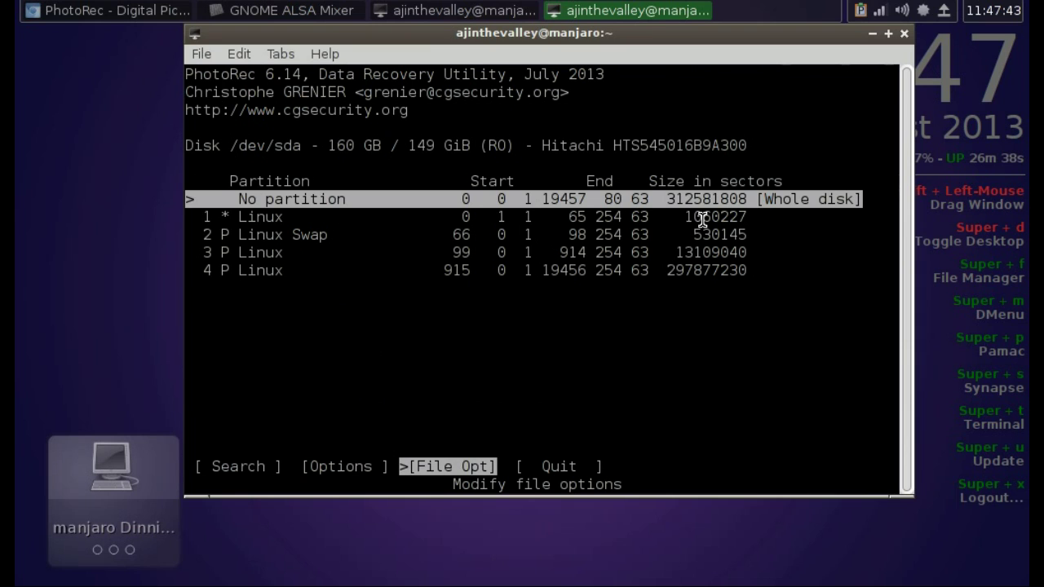
Choose Quit on the partition menu's bottom bar to return to the disk selection screen.
key("Left")
key("Left")
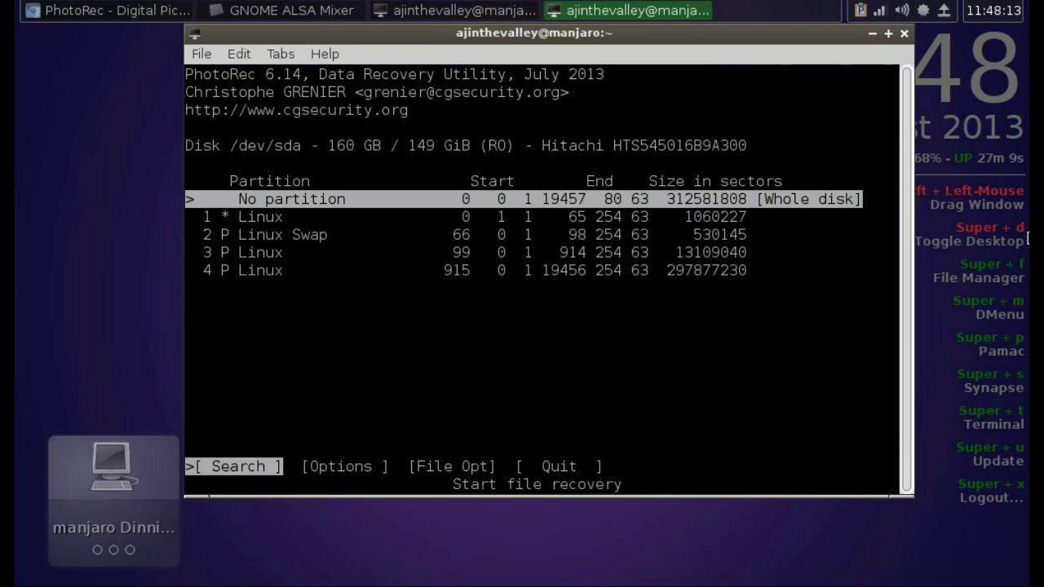
key("Right")
key("Right")
key("Right")
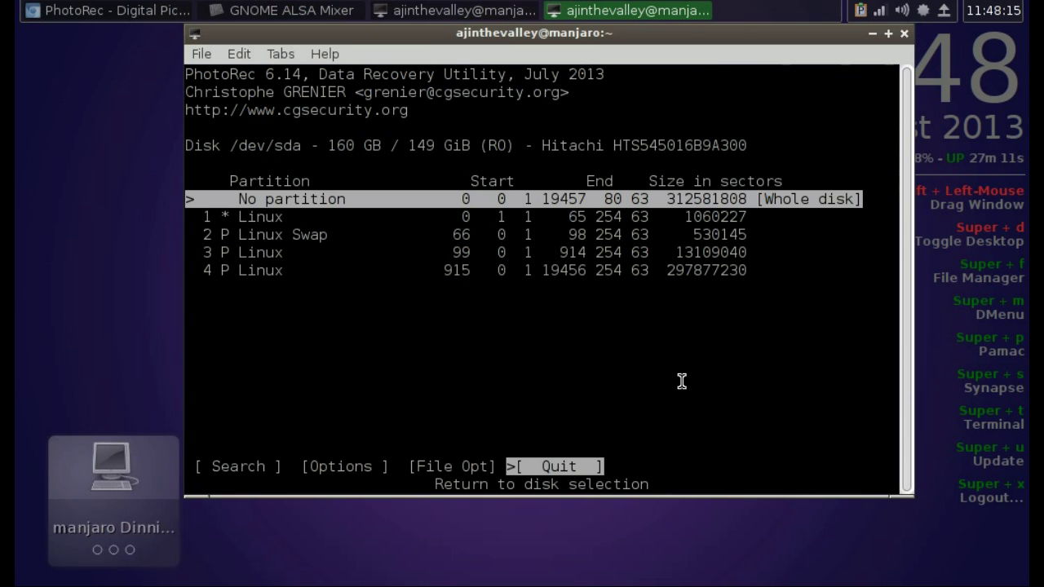
key("Return")
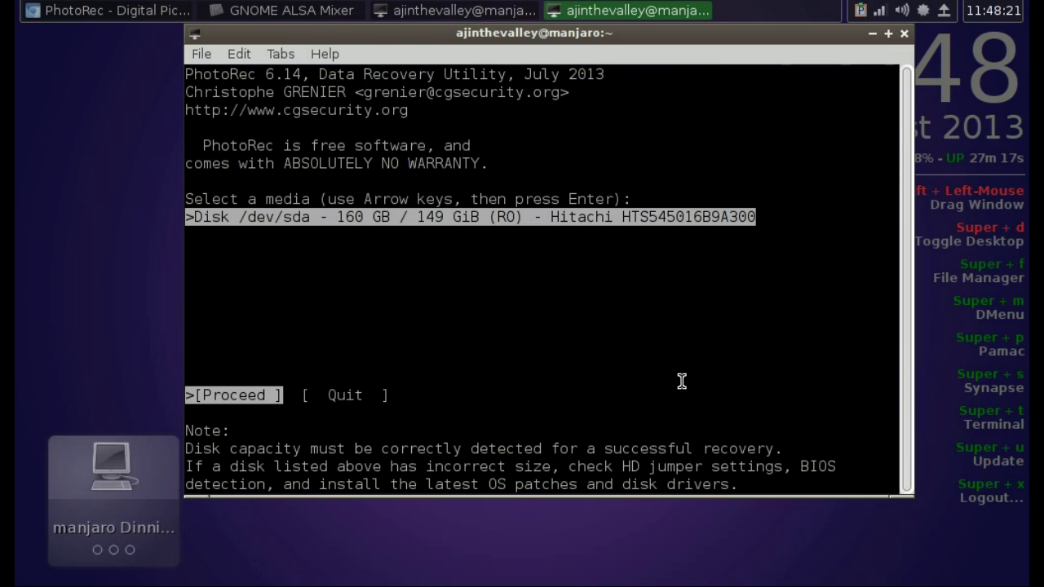
Quit PhotoRec and type exit to end the terminal session.
key("Right")
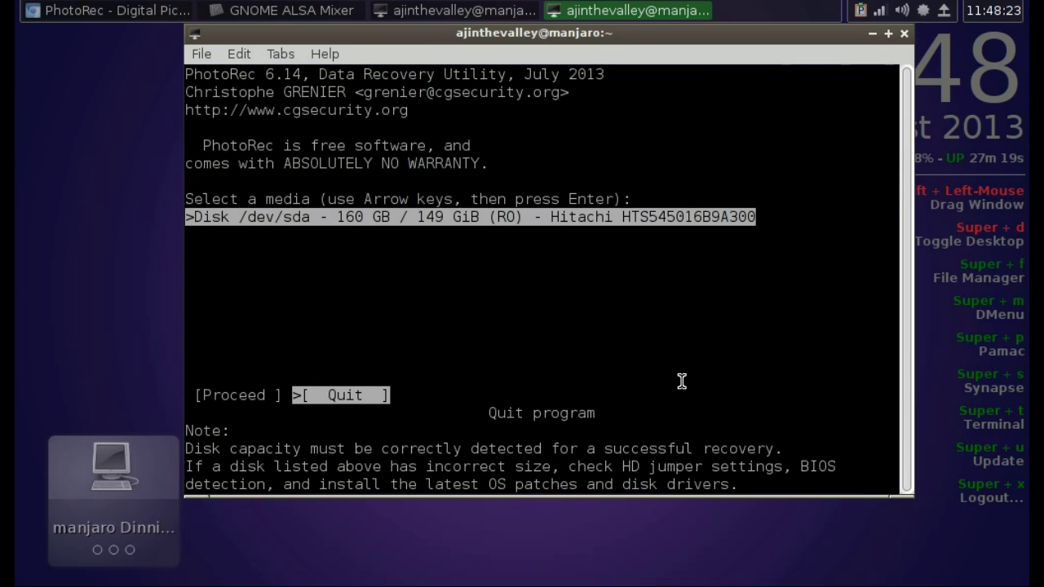
key("Return")
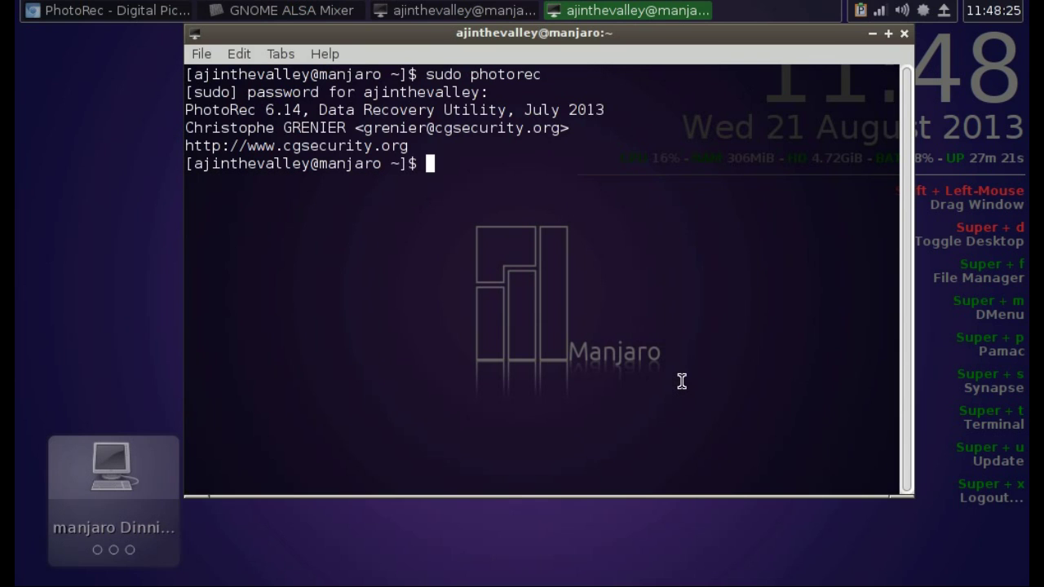
type("exit")
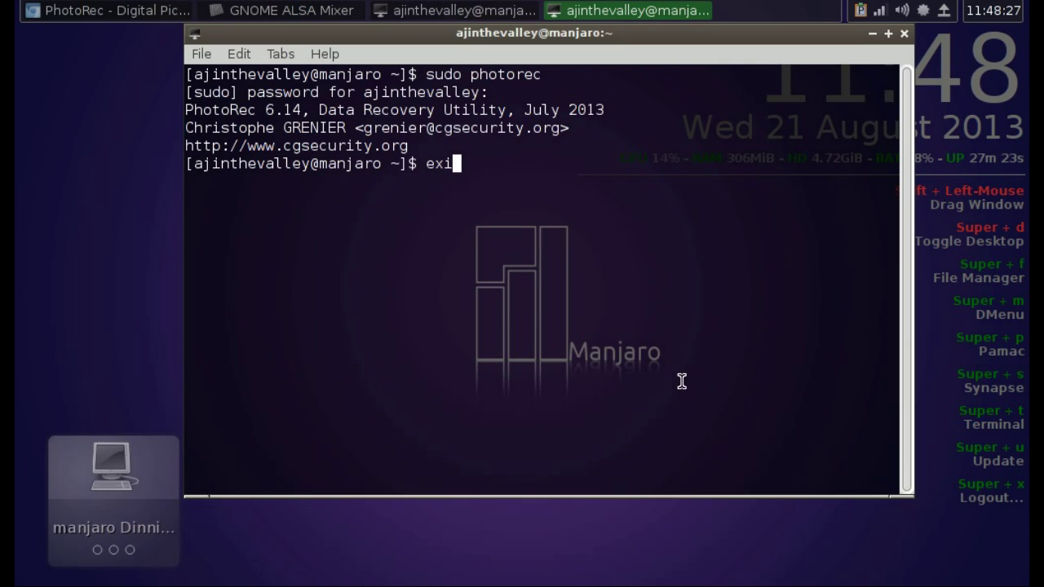
key("Return")
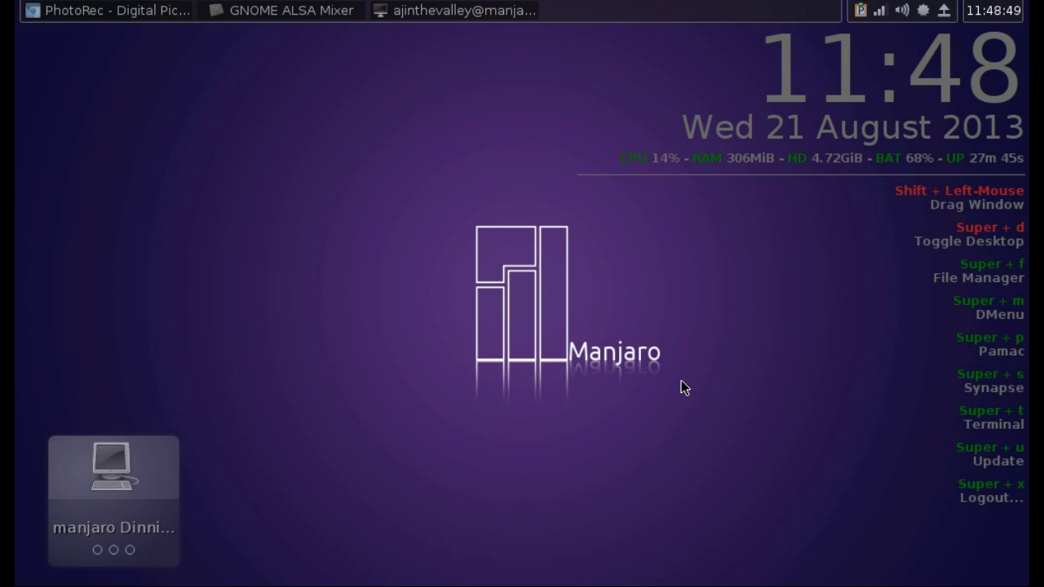
Restore Chrome and scroll the PhotoRec wiki to its Digital Picture and File Recovery introduction.
left_click(177, 18)
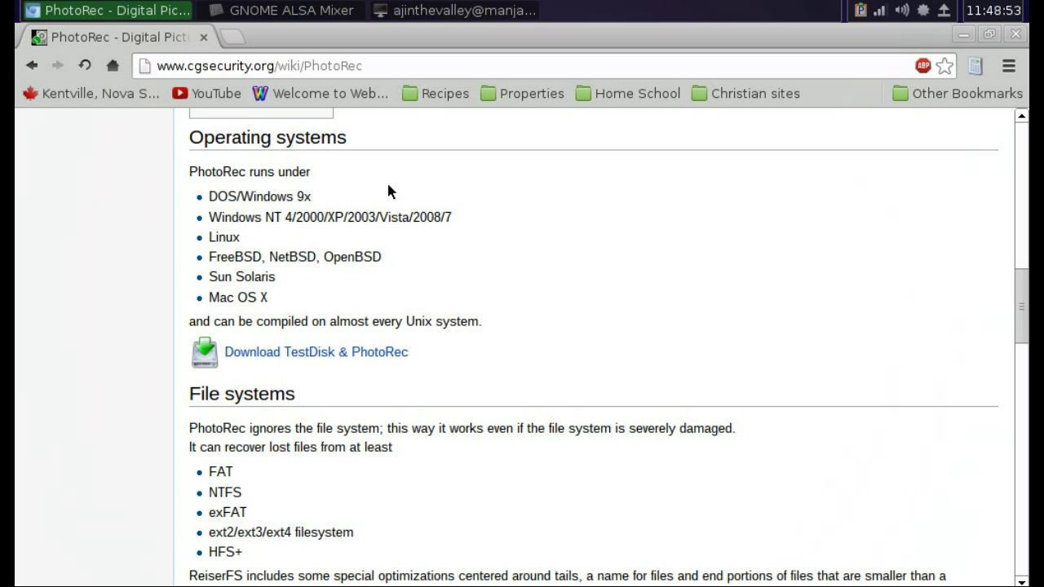
scroll(388, 186, "up", 10)
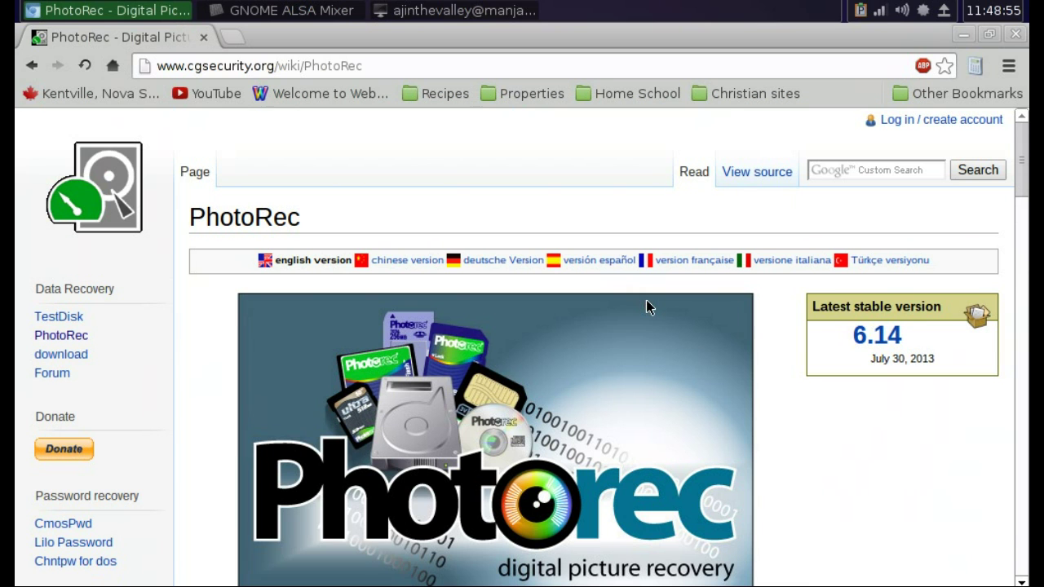
scroll(645, 301, "down", 5)
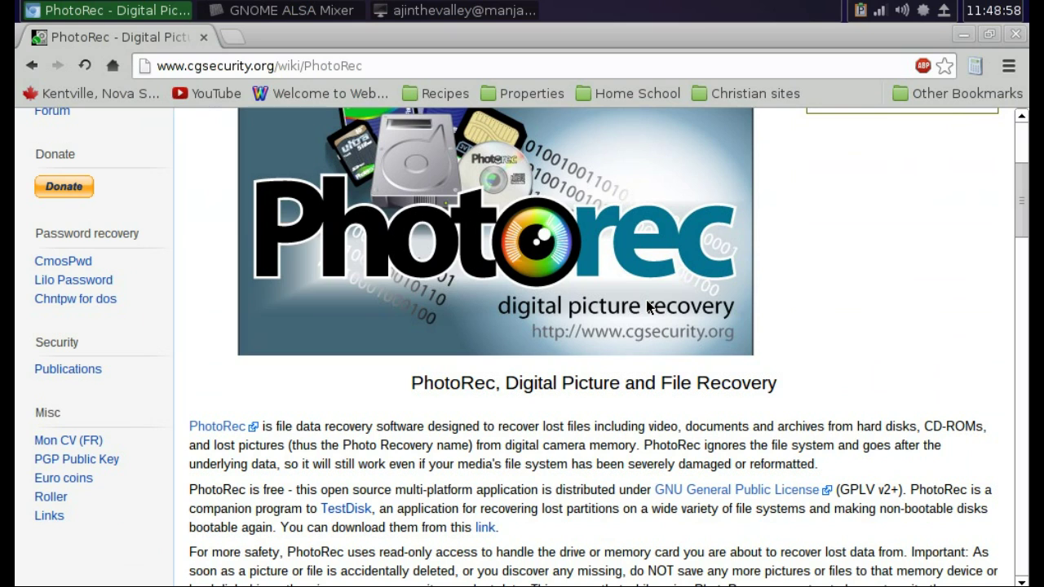